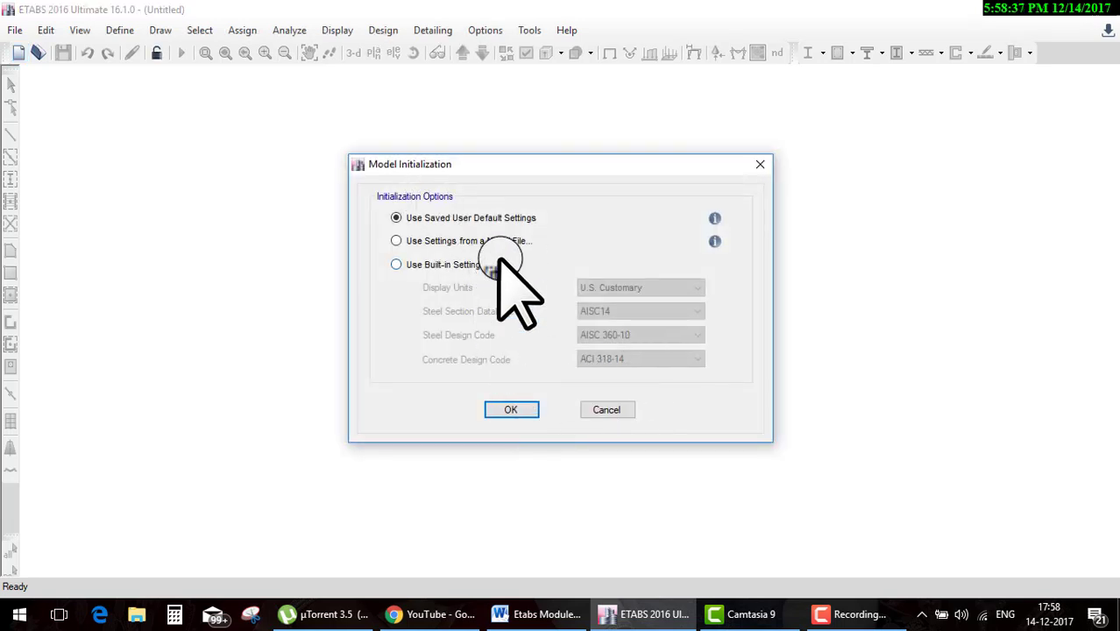
# - Initialize a Metric SI model with Indian sections, IS 800:2007 and IS 456:2000, using the Grid Only template
pyautogui.click(487, 263)
pyautogui.click(666, 288)
pyautogui.click(644, 299)
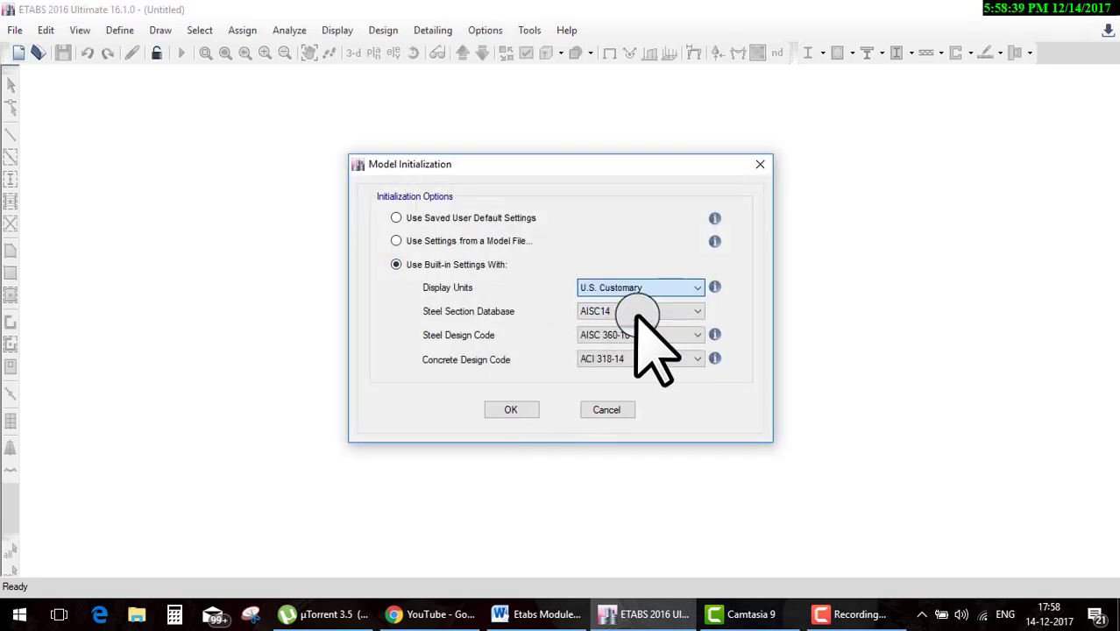
pyautogui.click(634, 311)
pyautogui.click(613, 526)
pyautogui.click(624, 333)
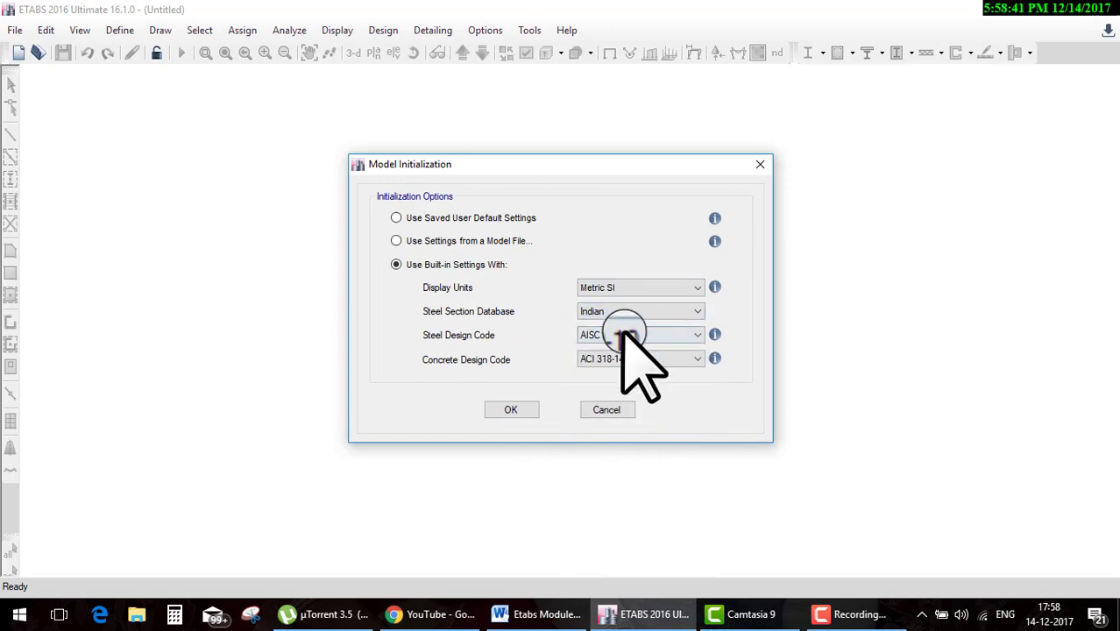
pyautogui.click(603, 459)
pyautogui.click(613, 358)
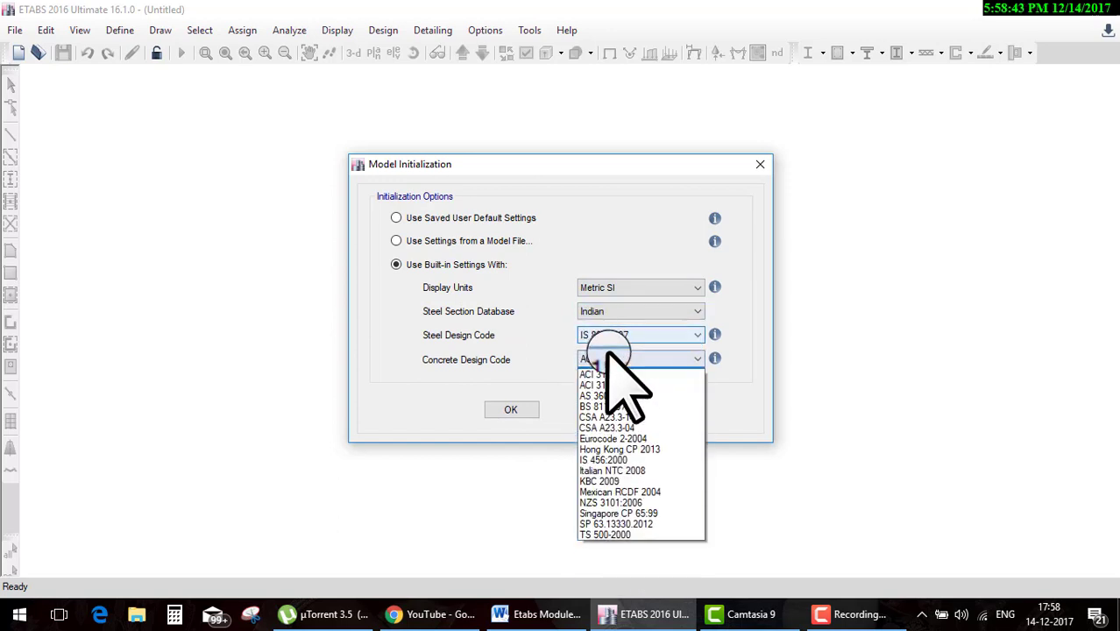
pyautogui.click(615, 470)
pyautogui.click(524, 412)
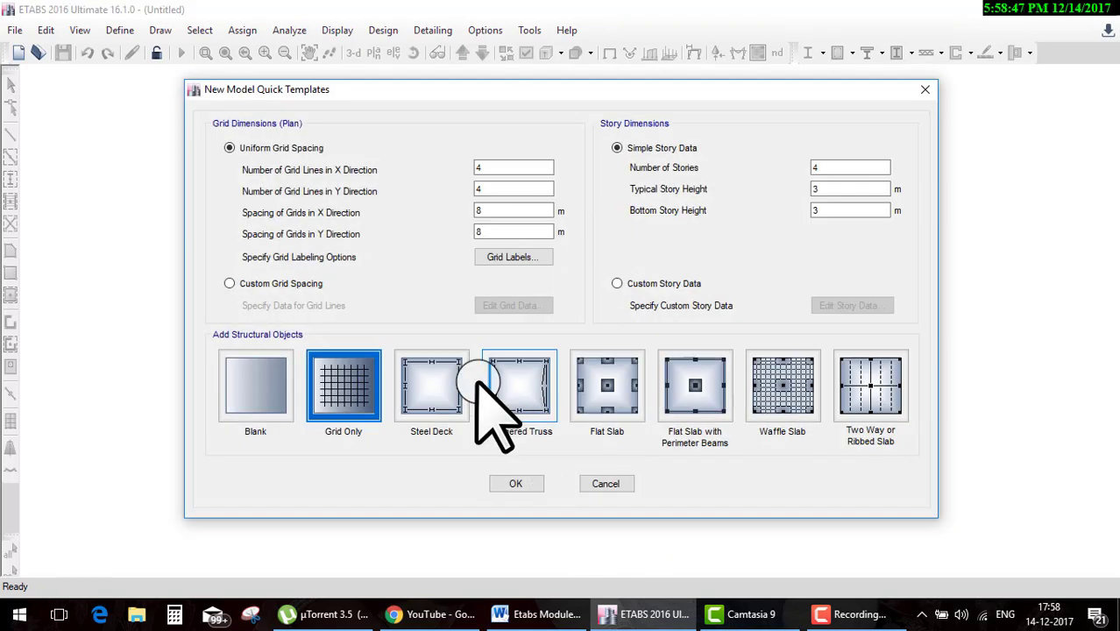
pyautogui.click(355, 417)
pyautogui.click(501, 482)
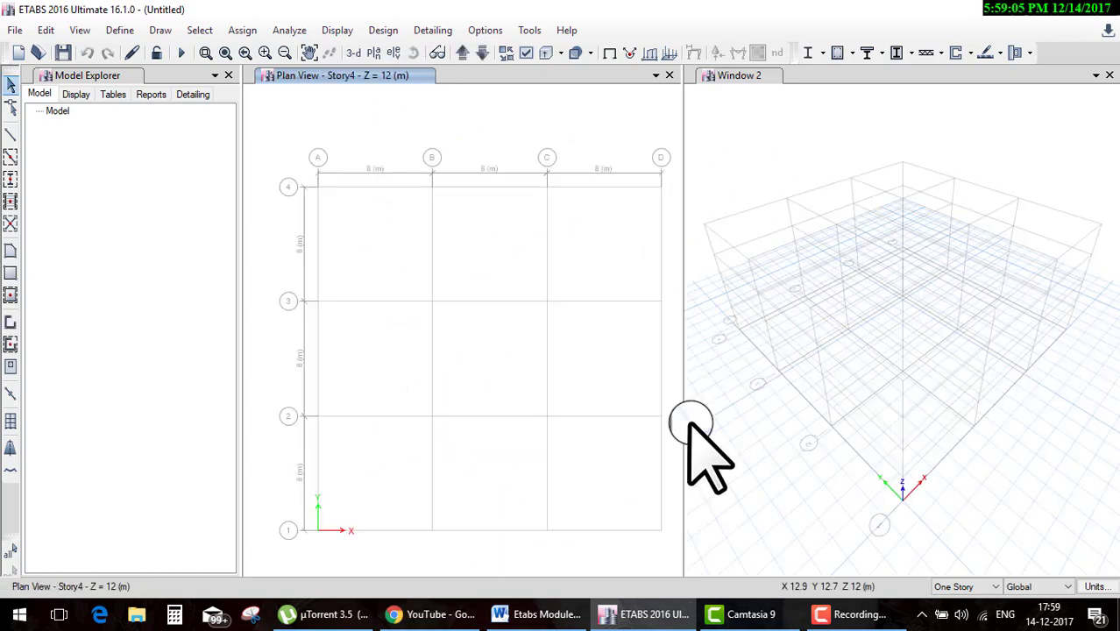
# - With drawing applied to all stories, quick-draw beams along every grid line of the plan
pyautogui.click(980, 582)
pyautogui.click(950, 612)
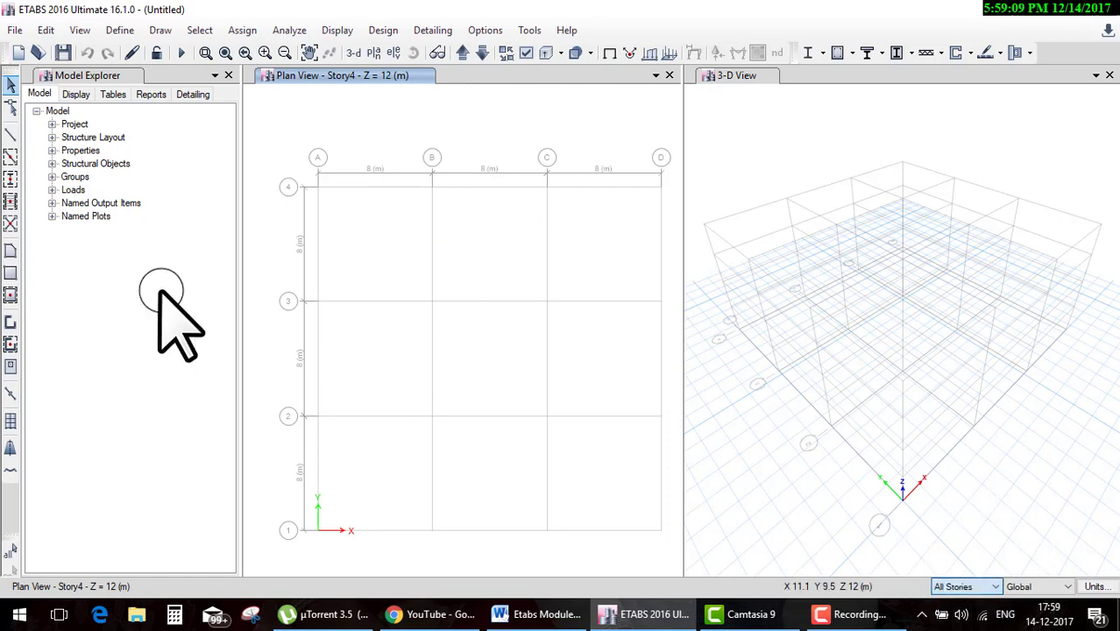
pyautogui.click(11, 156)
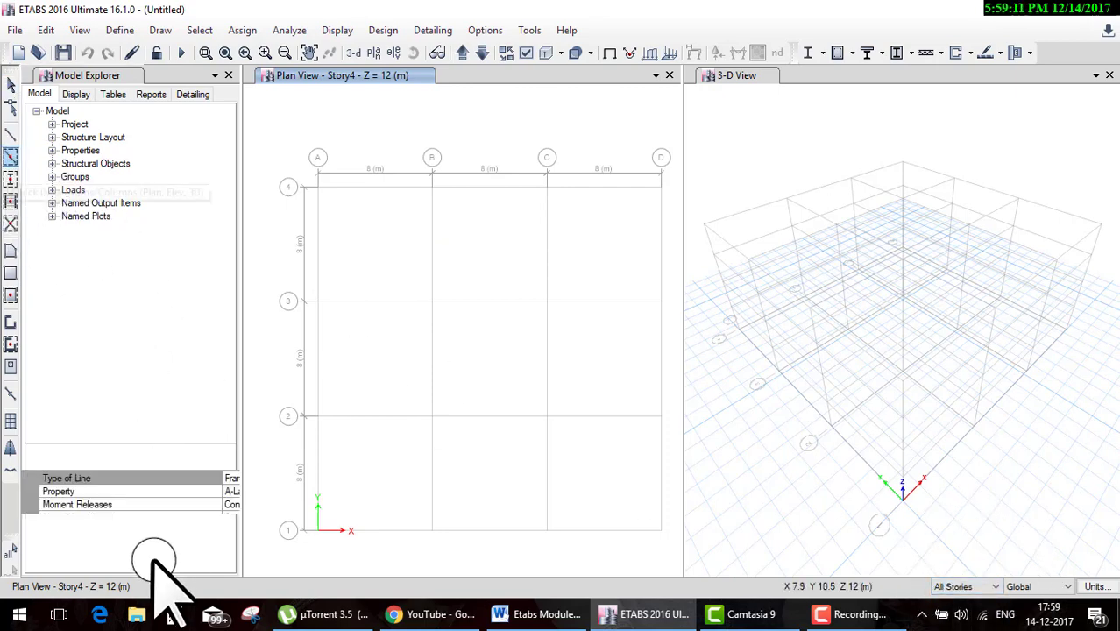
pyautogui.moveTo(280, 147)
pyautogui.mouseDown()
pyautogui.moveTo(824, 549)
pyautogui.moveTo(861, 530)
pyautogui.mouseUp()
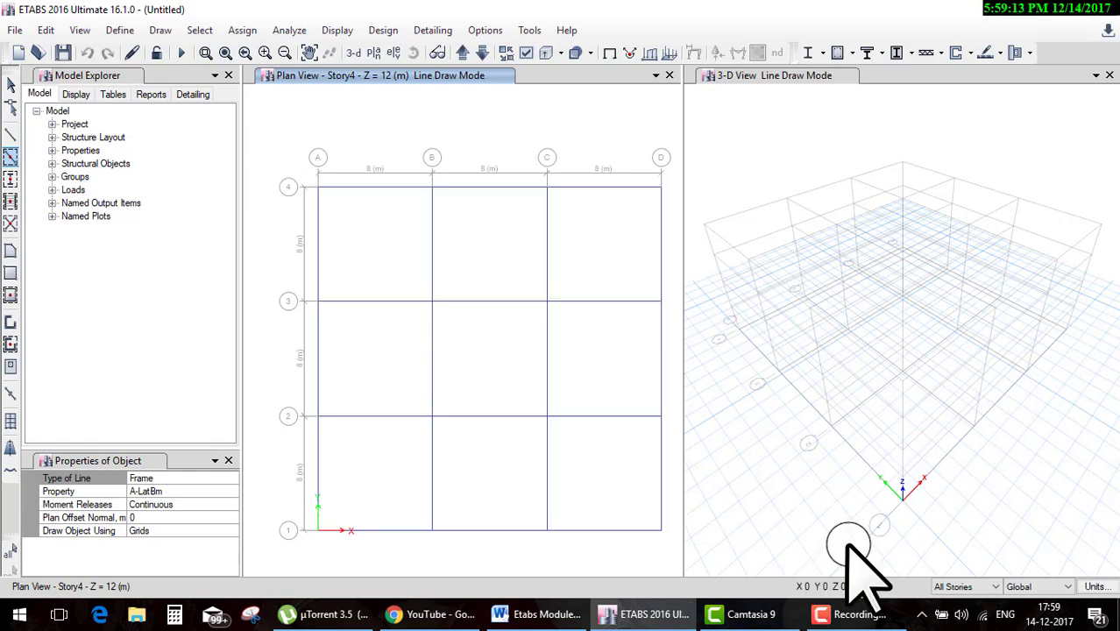
# - Quick-draw columns at every grid intersection
pyautogui.click(10, 179)
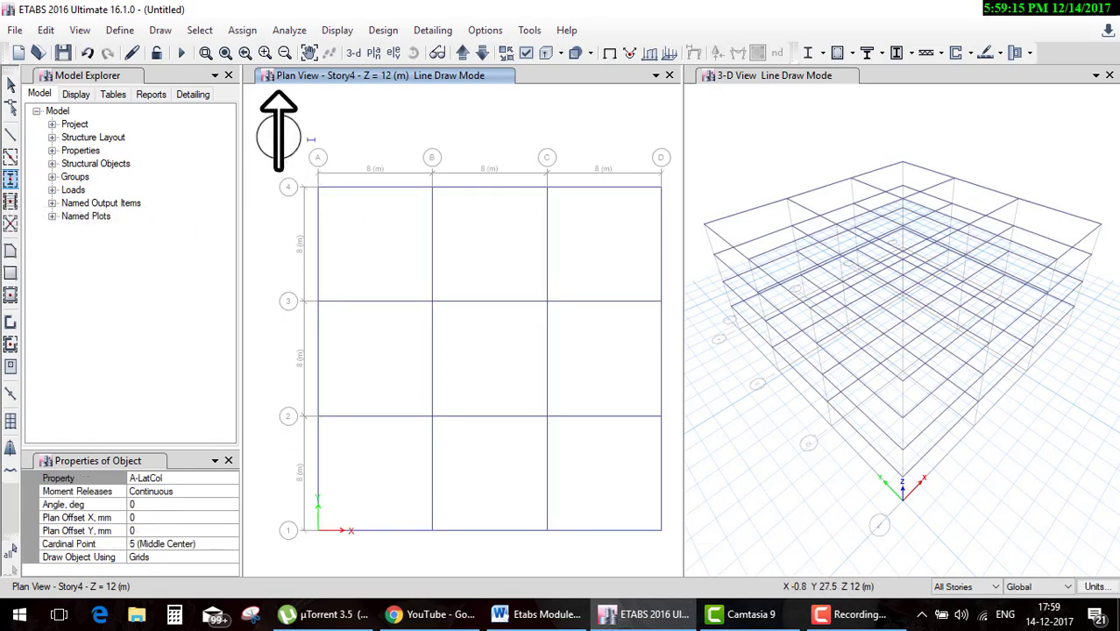
pyautogui.moveTo(272, 138); pyautogui.dragTo(675, 524)
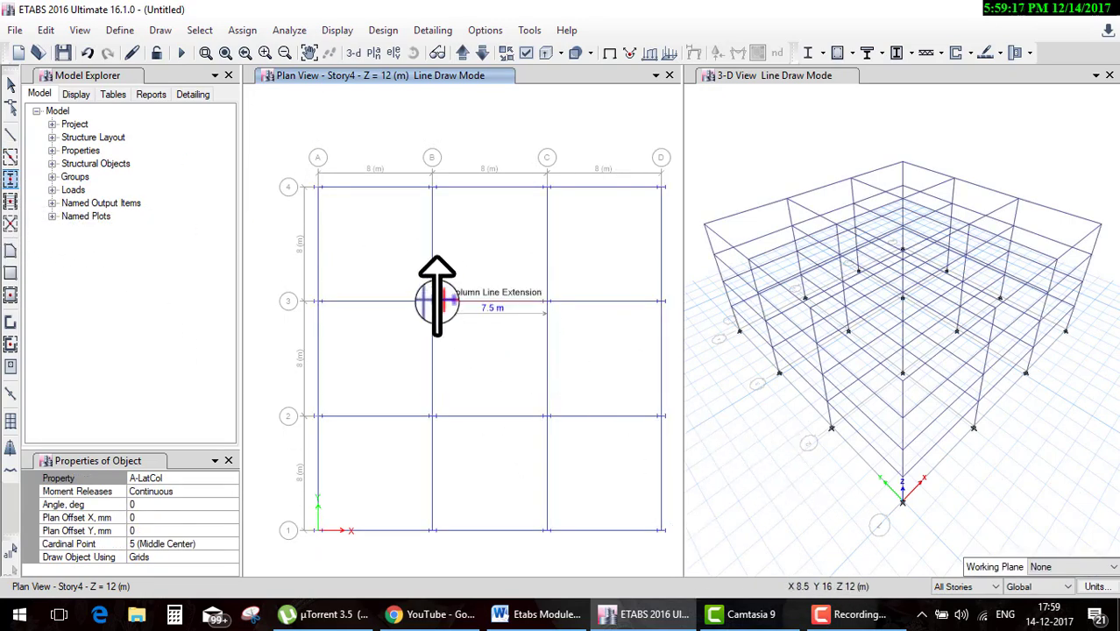
pyautogui.press('Escape')
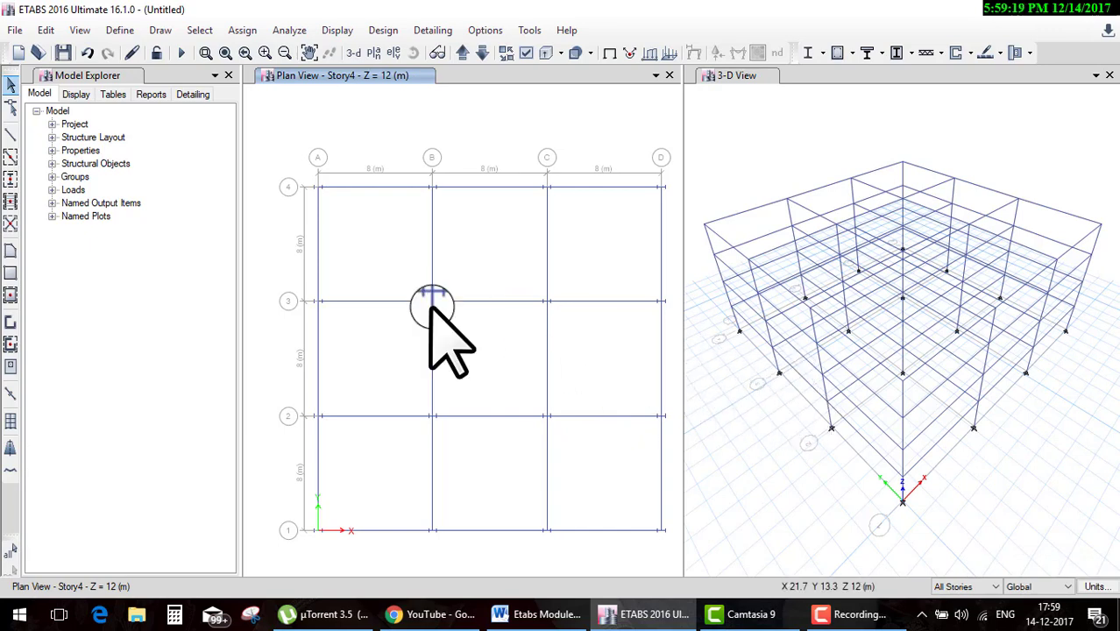
# - Quick-draw floor slabs in the corner bays A-B/3-4, C-D/3-4, A-B/1-2 and C-D/1-2
pyautogui.click(10, 294)
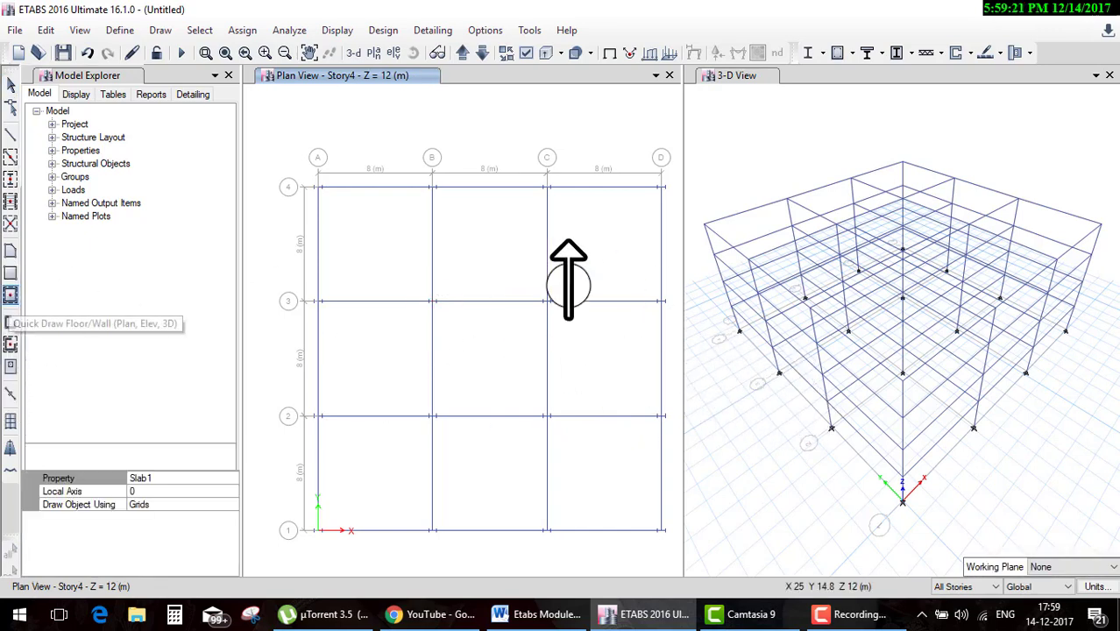
pyautogui.click(387, 239)
pyautogui.click(593, 262)
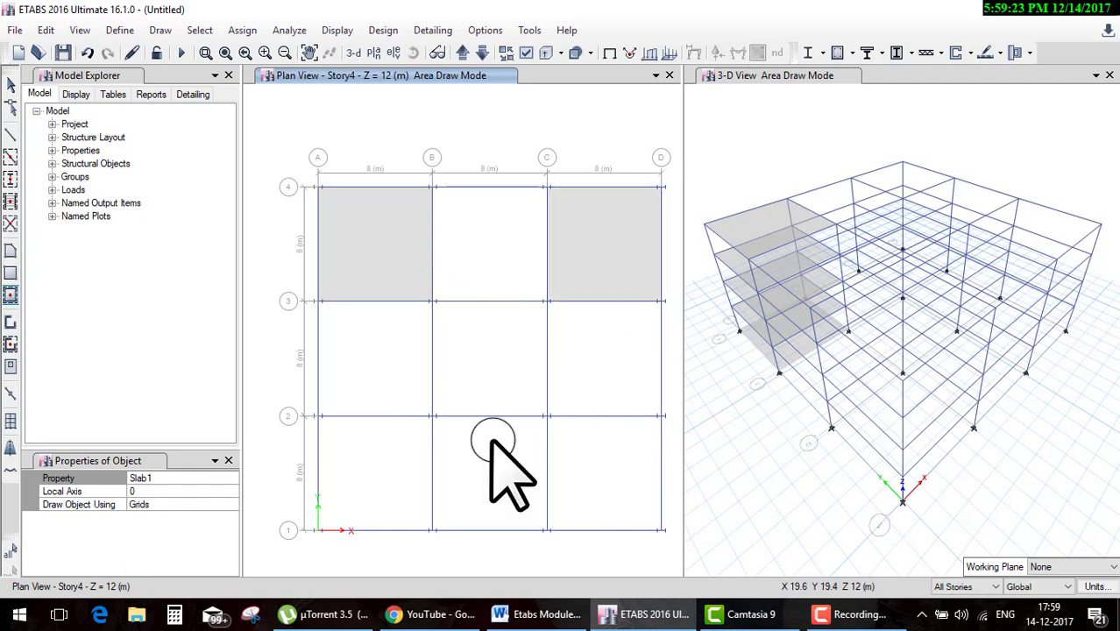
pyautogui.click(394, 474)
pyautogui.click(596, 458)
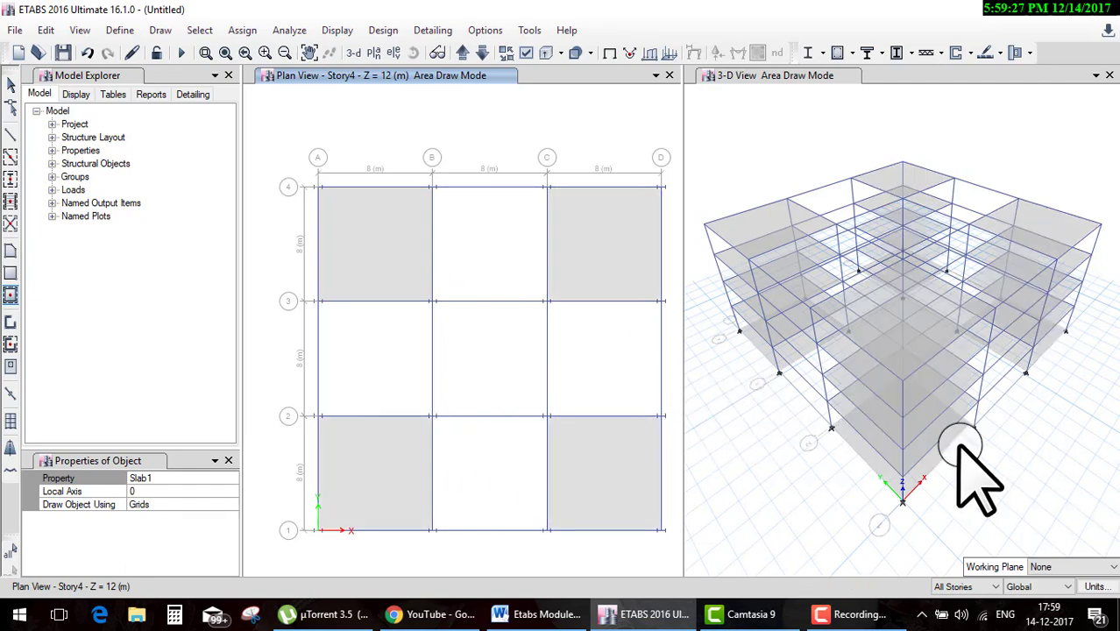
pyautogui.click(907, 426)
pyautogui.scroll(5, 907, 427)
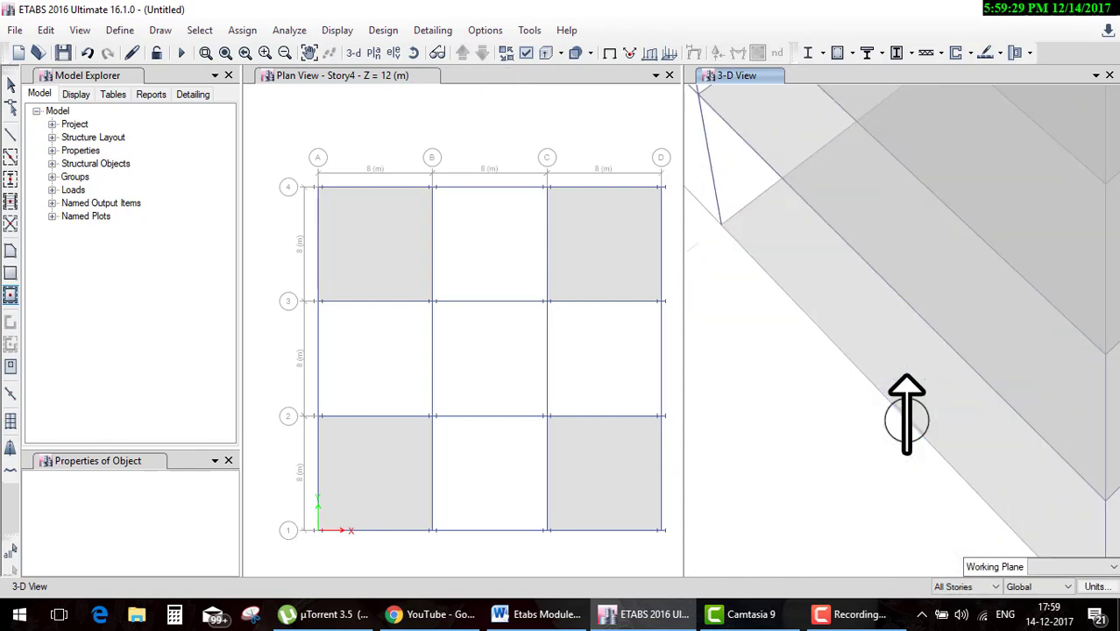
pyautogui.press('Escape')
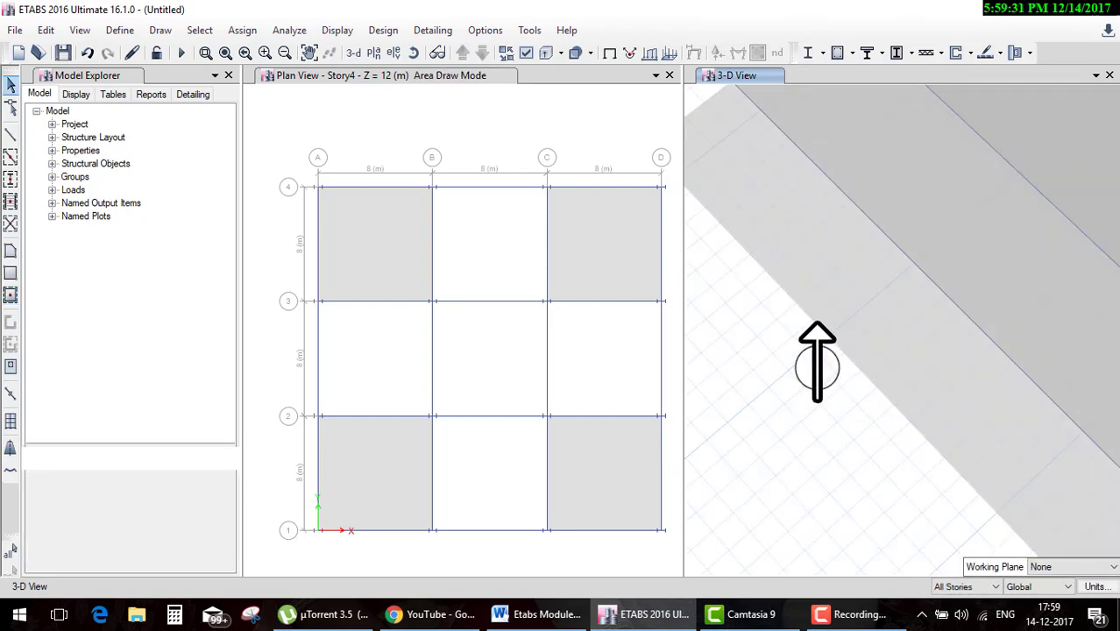
# - Delete the slabs created at the Base level on one story only, then show Story4 again
pyautogui.click(458, 125)
pyautogui.click(395, 55)
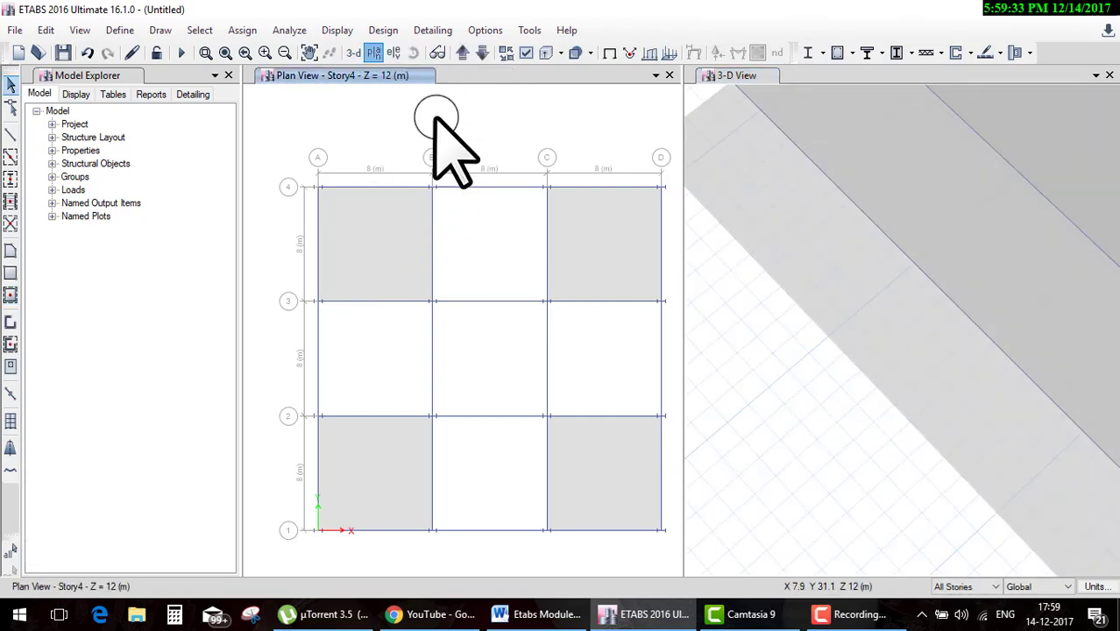
pyautogui.click(467, 297)
pyautogui.click(502, 496)
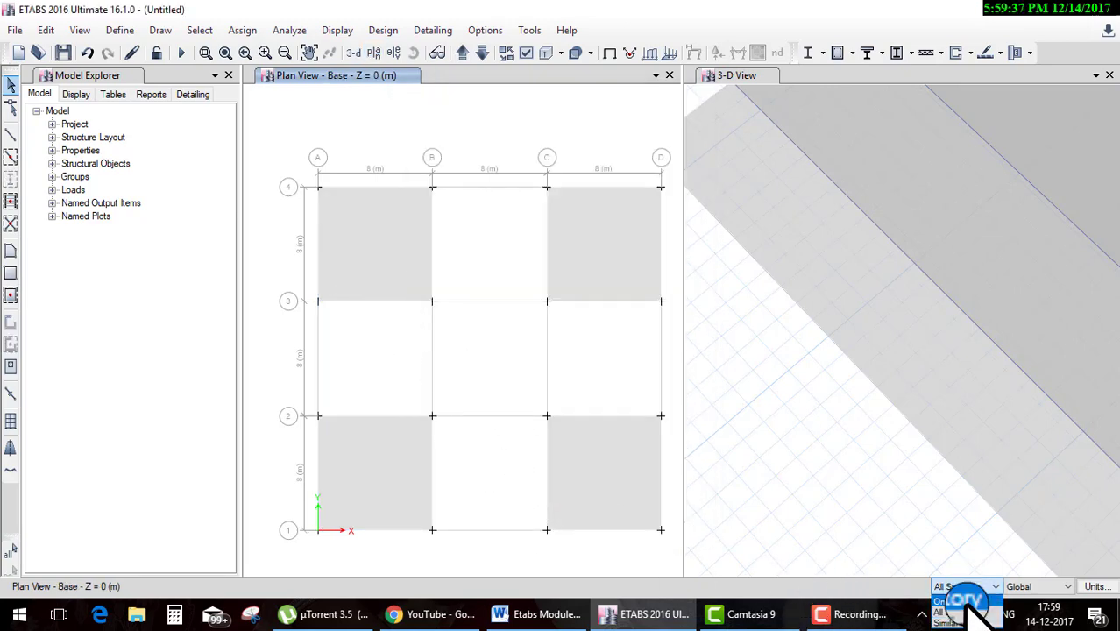
pyautogui.click(971, 602)
pyautogui.moveTo(274, 123); pyautogui.dragTo(690, 559)
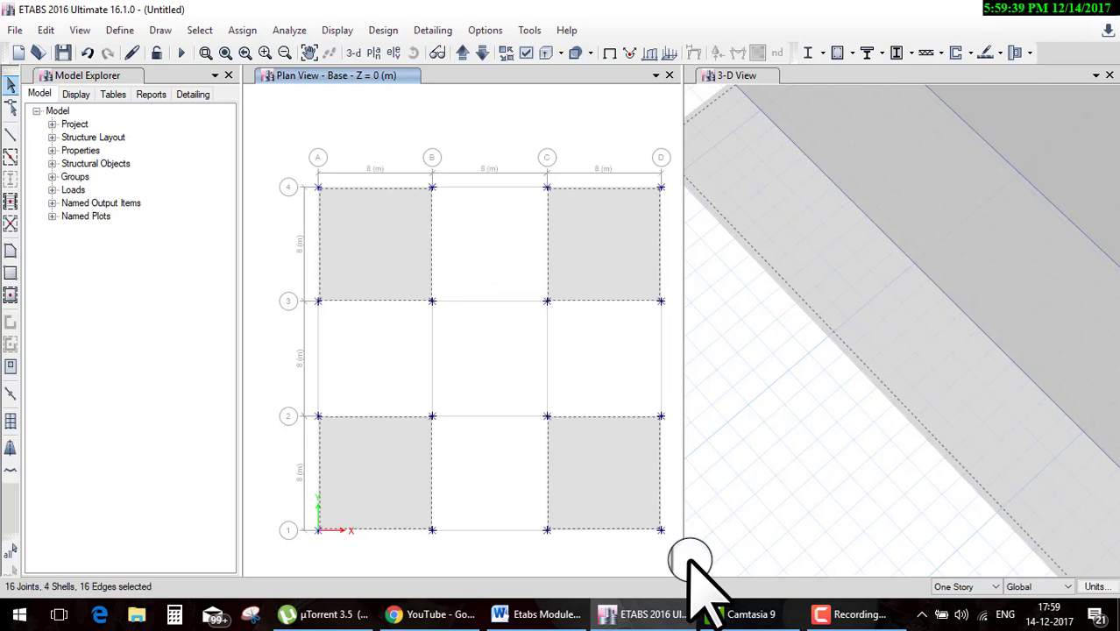
pyautogui.press('Delete')
pyautogui.click(375, 53)
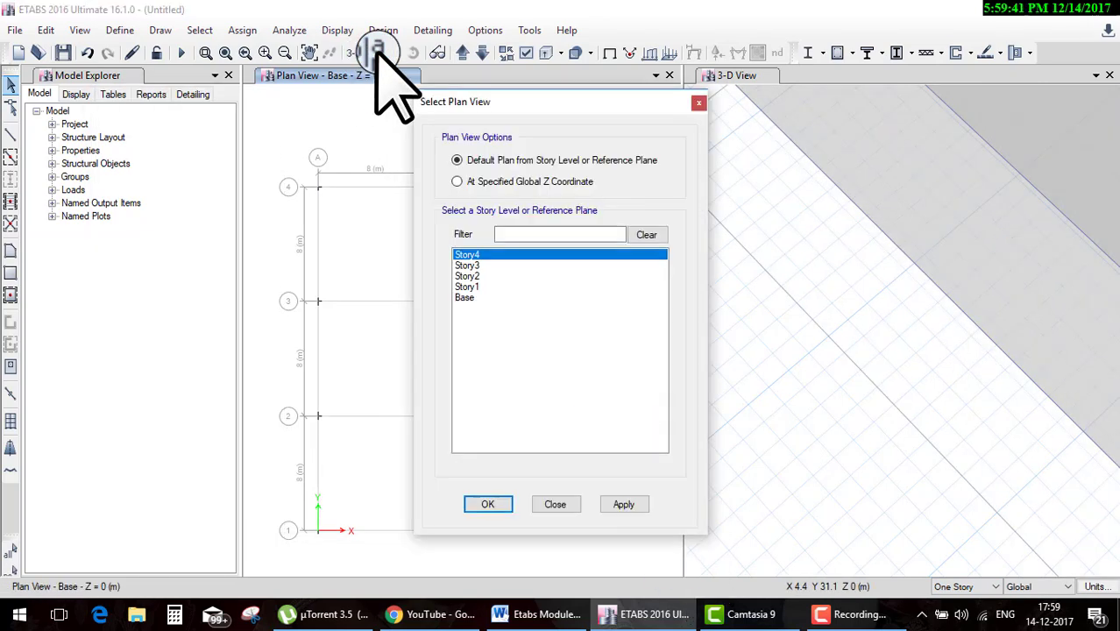
pyautogui.click(495, 504)
pyautogui.click(729, 215)
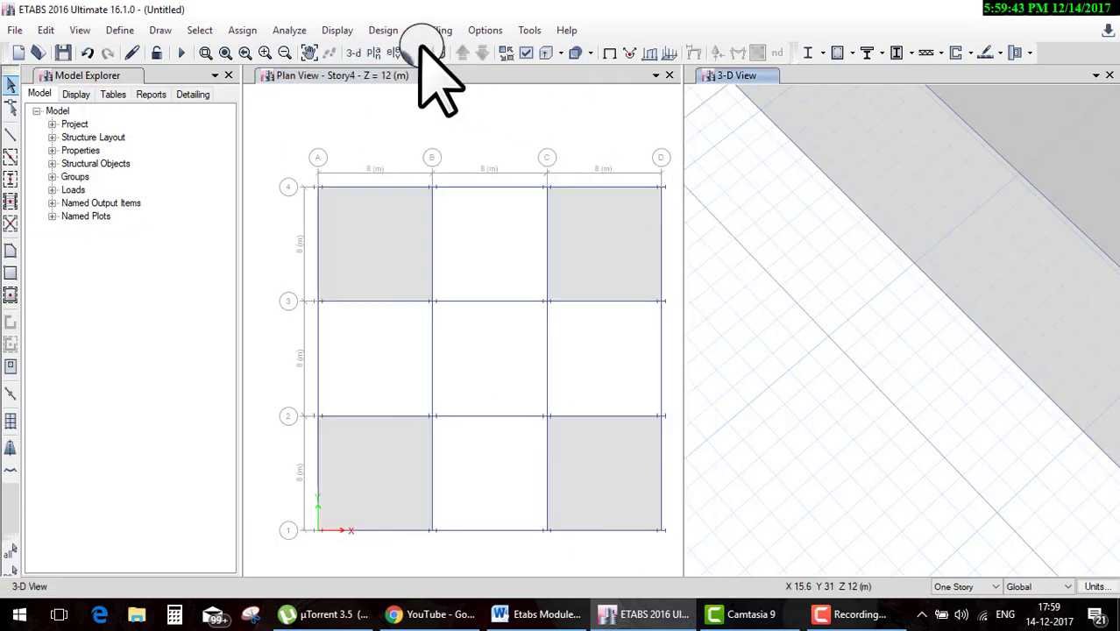
# - Select the Story4 beams on grid 4 and assign them a 2.5 kN/m uniform Dead load
pyautogui.click(355, 51)
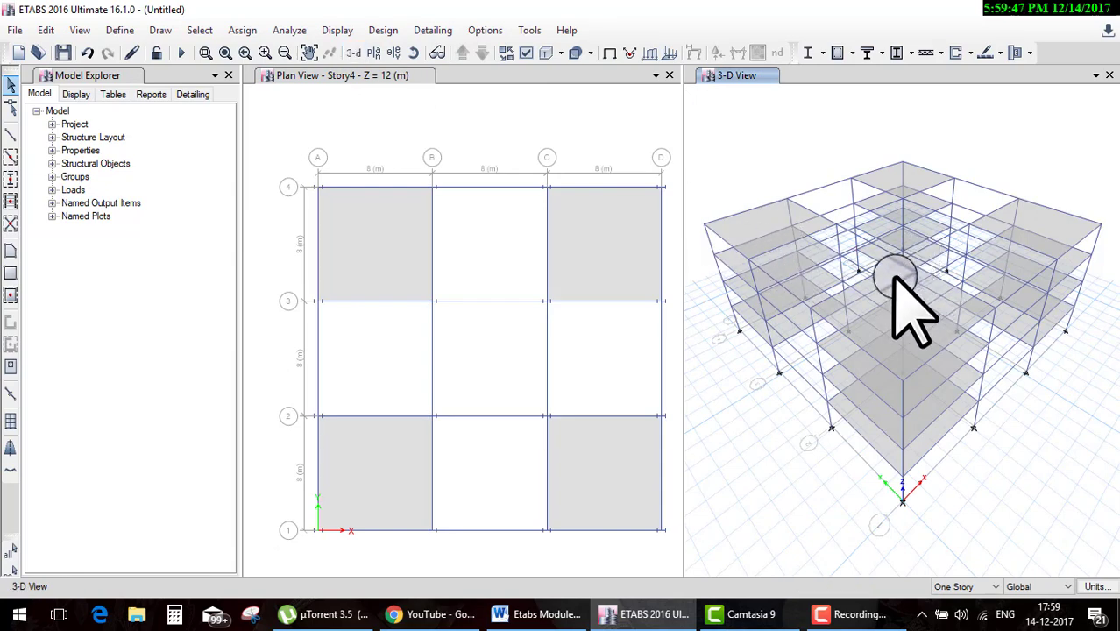
pyautogui.click(807, 189)
pyautogui.click(833, 183)
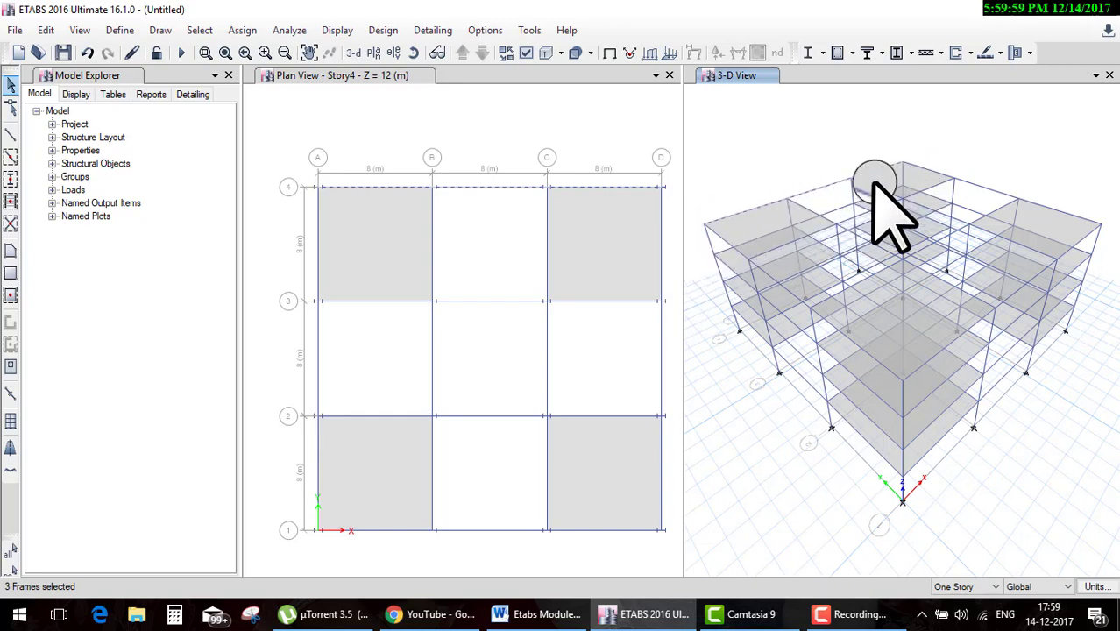
pyautogui.click(290, 30)
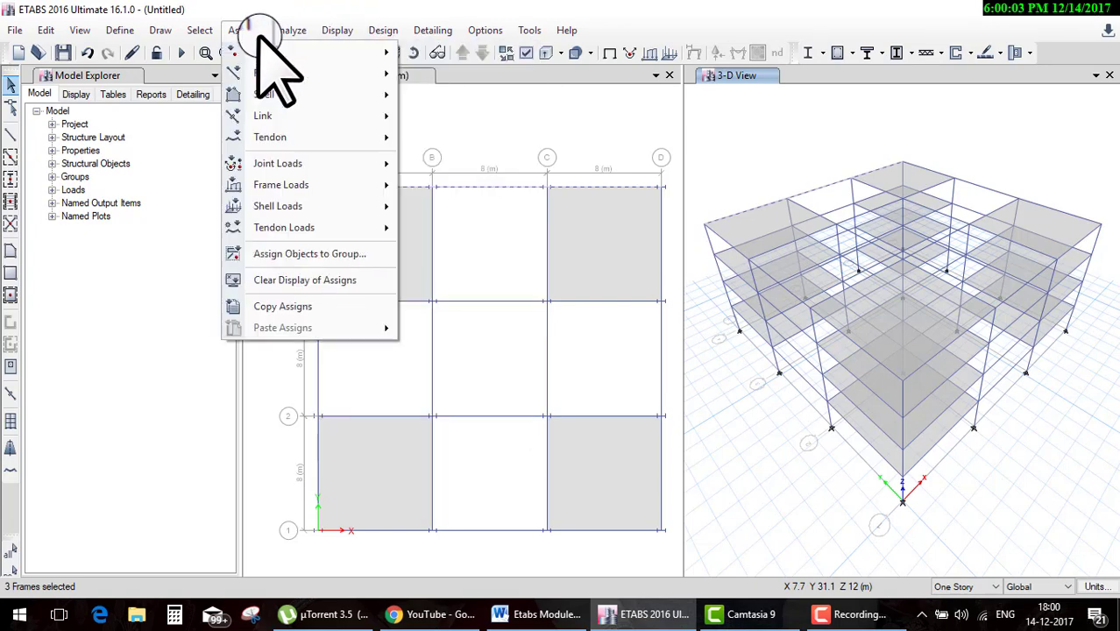
pyautogui.moveTo(272, 184)
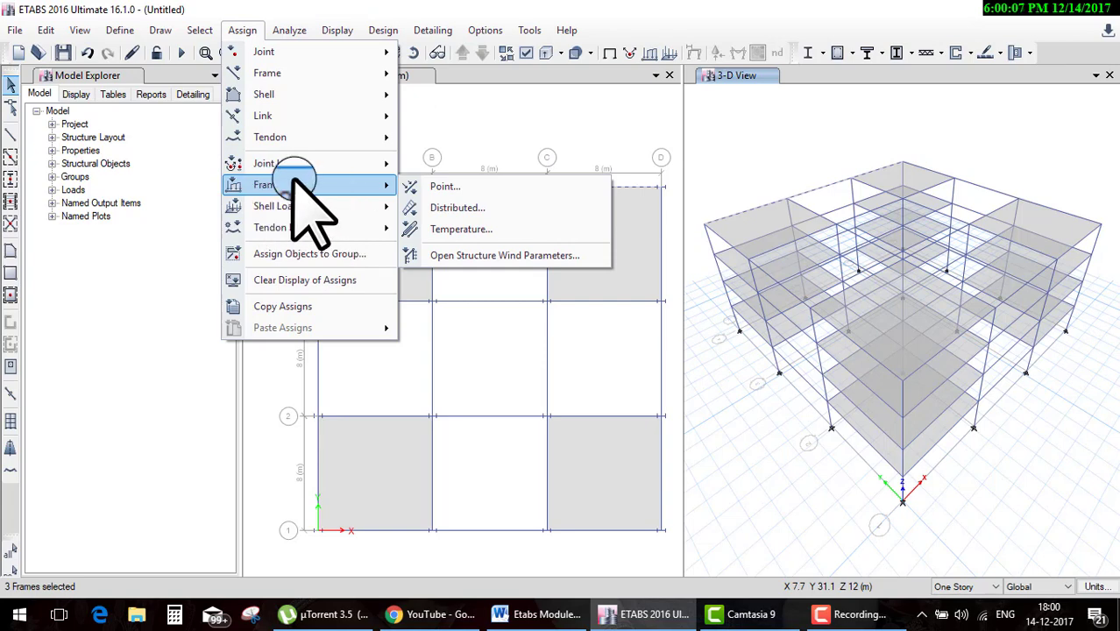
pyautogui.click(449, 208)
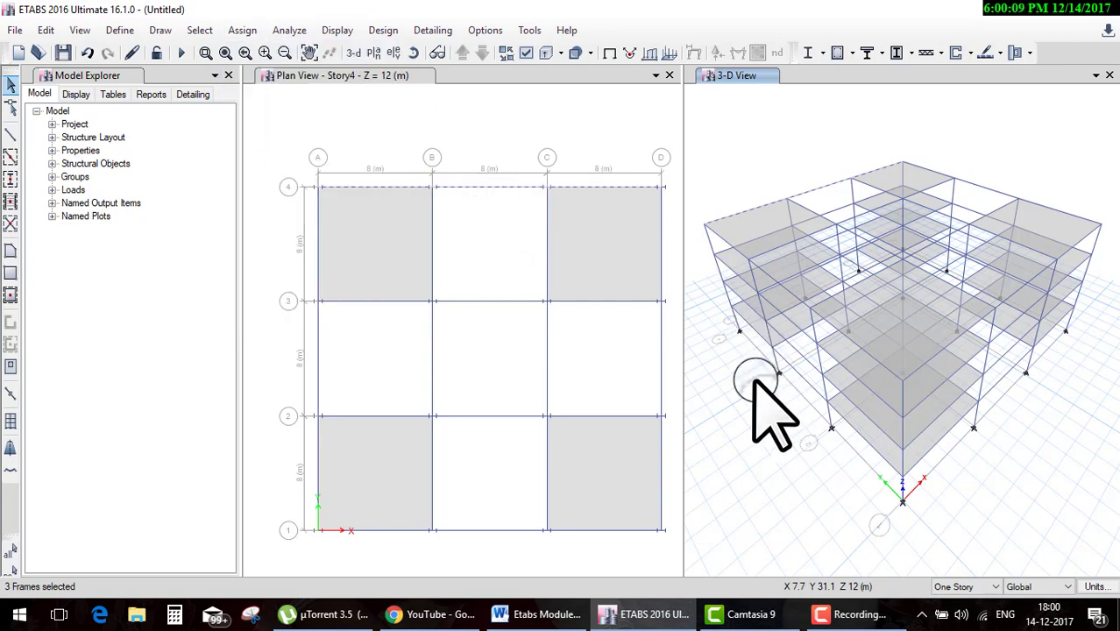
pyautogui.doubleClick(445, 443)
pyautogui.write('2.5')
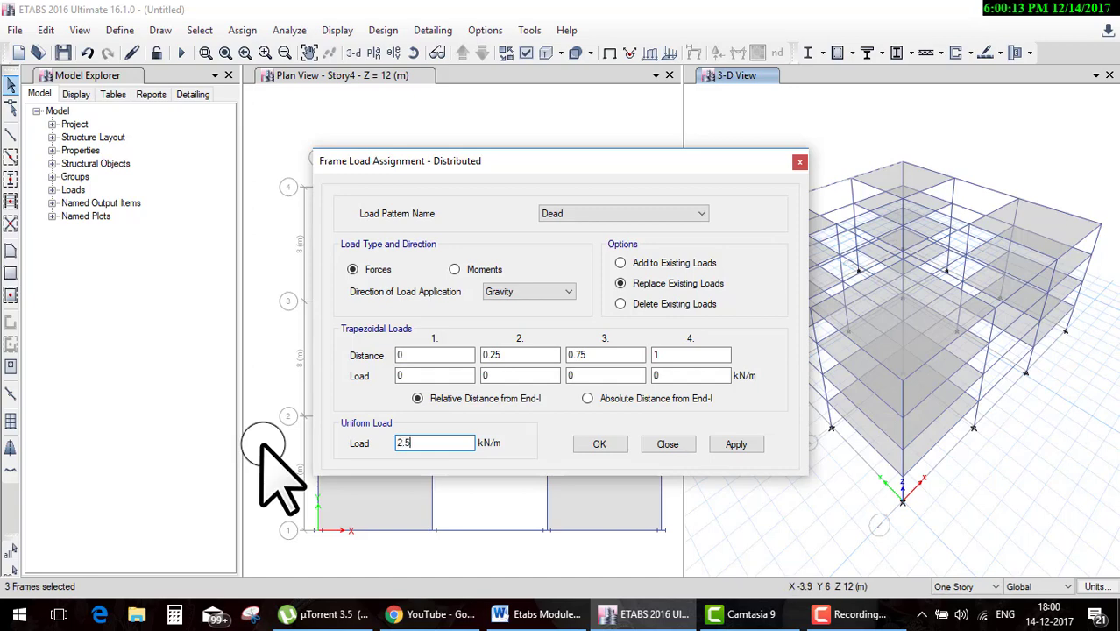
pyautogui.click(616, 444)
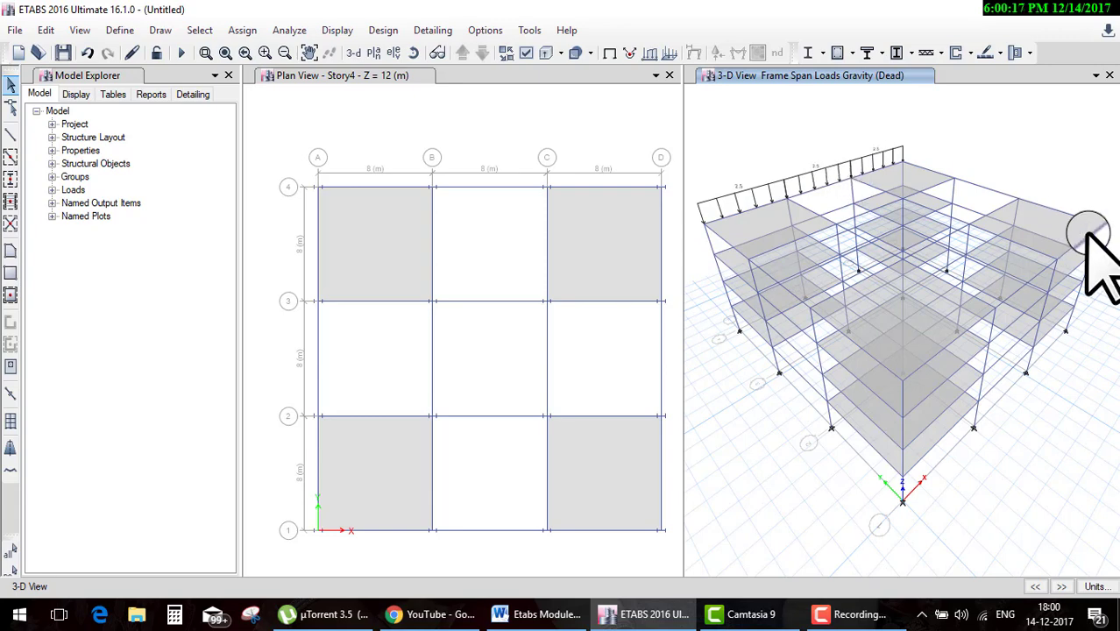
# - Select the four corner slab panels on Story4
pyautogui.click(391, 247)
pyautogui.click(579, 247)
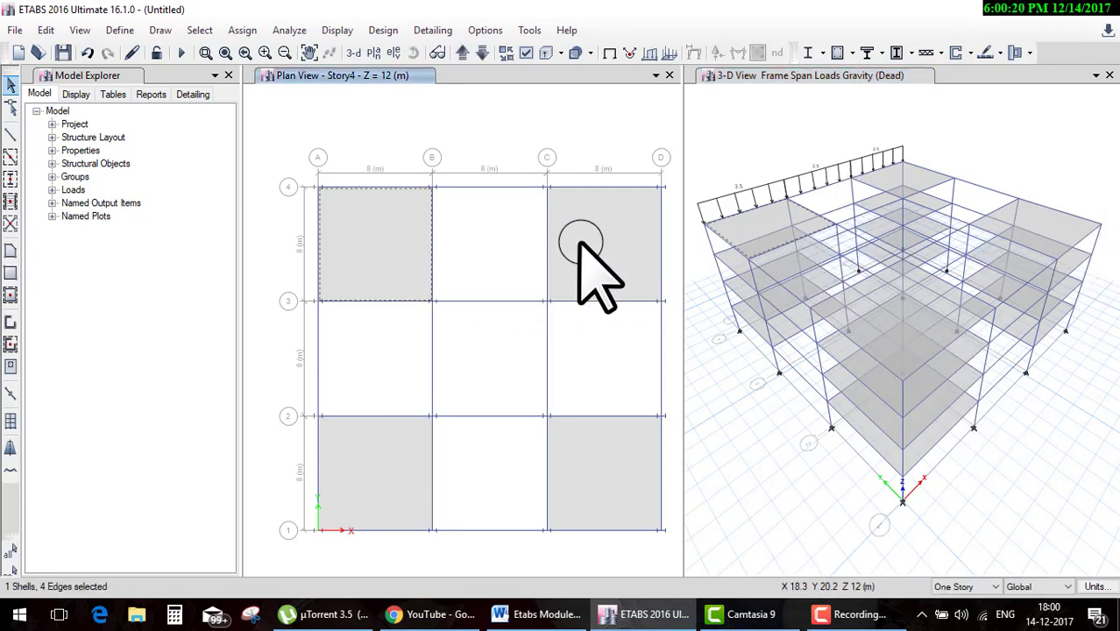
pyautogui.click(616, 502)
pyautogui.click(416, 496)
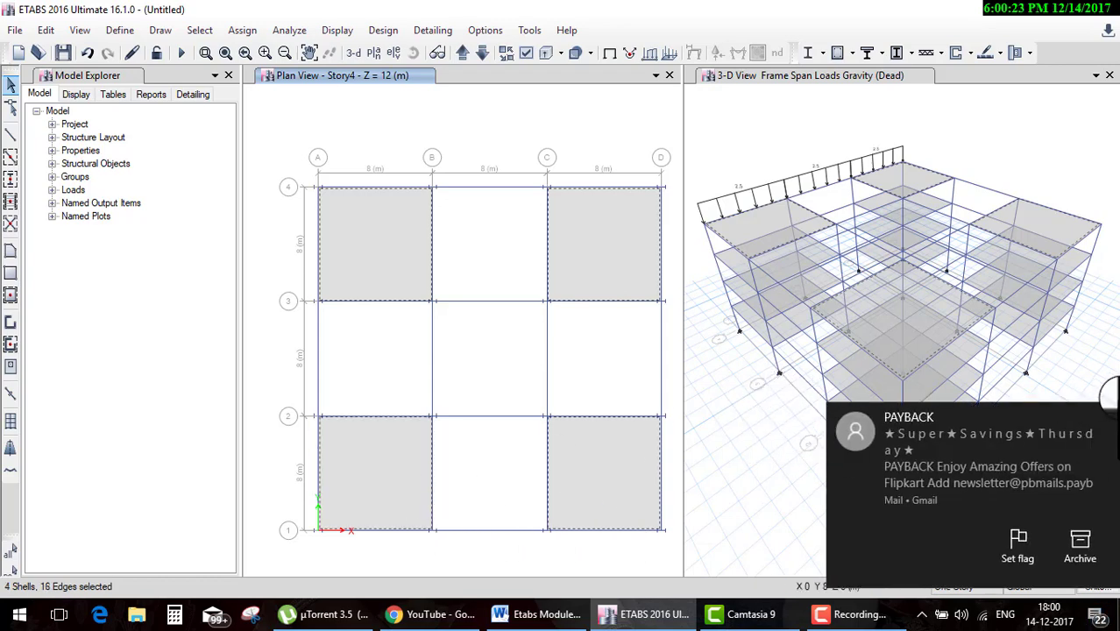
pyautogui.click(1107, 414)
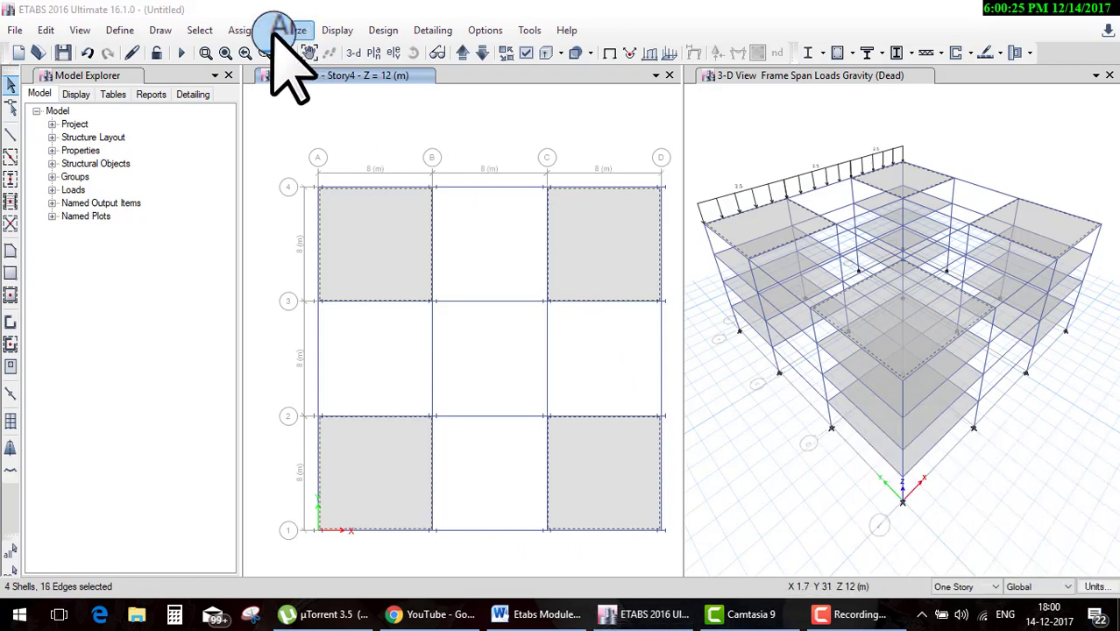
# - Assign the selected slabs a 1.5 kN/m² uniform Live shell load
pyautogui.click(238, 30)
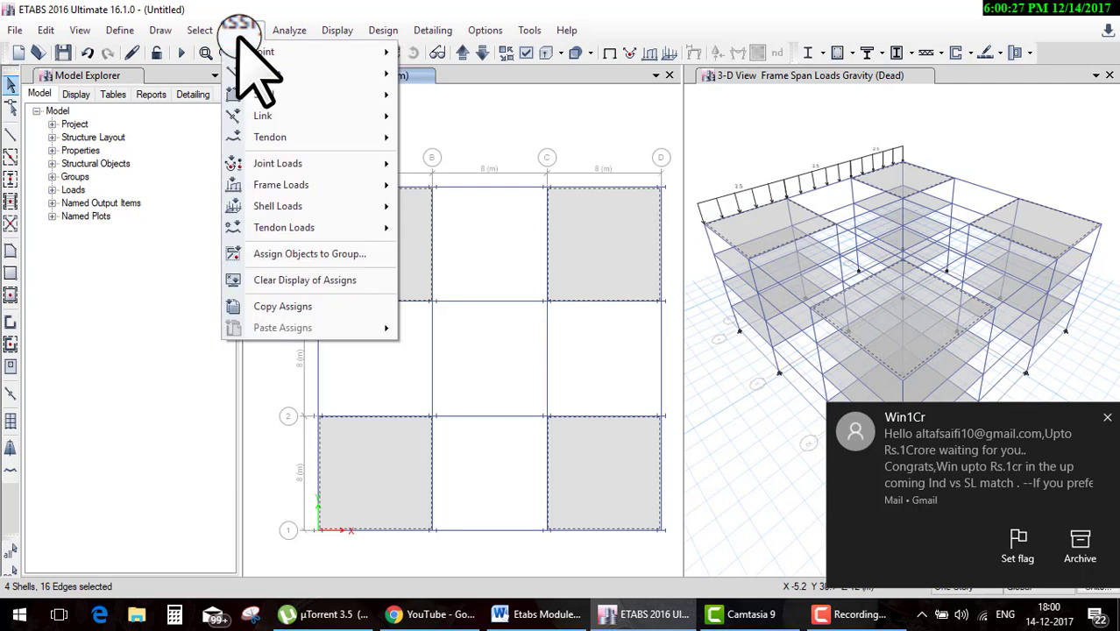
pyautogui.moveTo(278, 206)
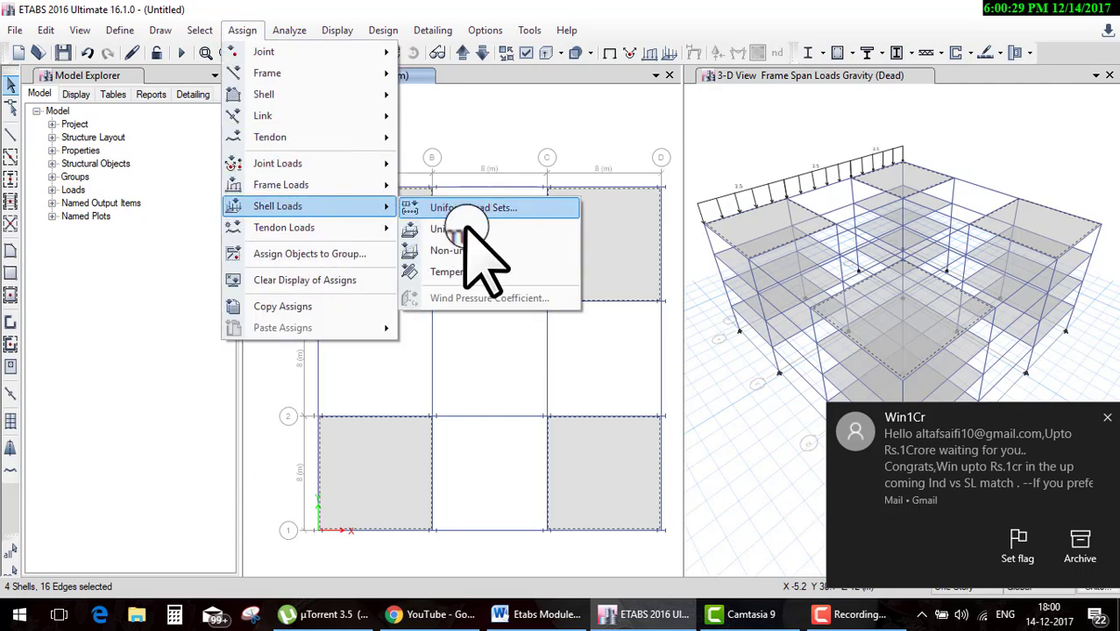
pyautogui.click(467, 229)
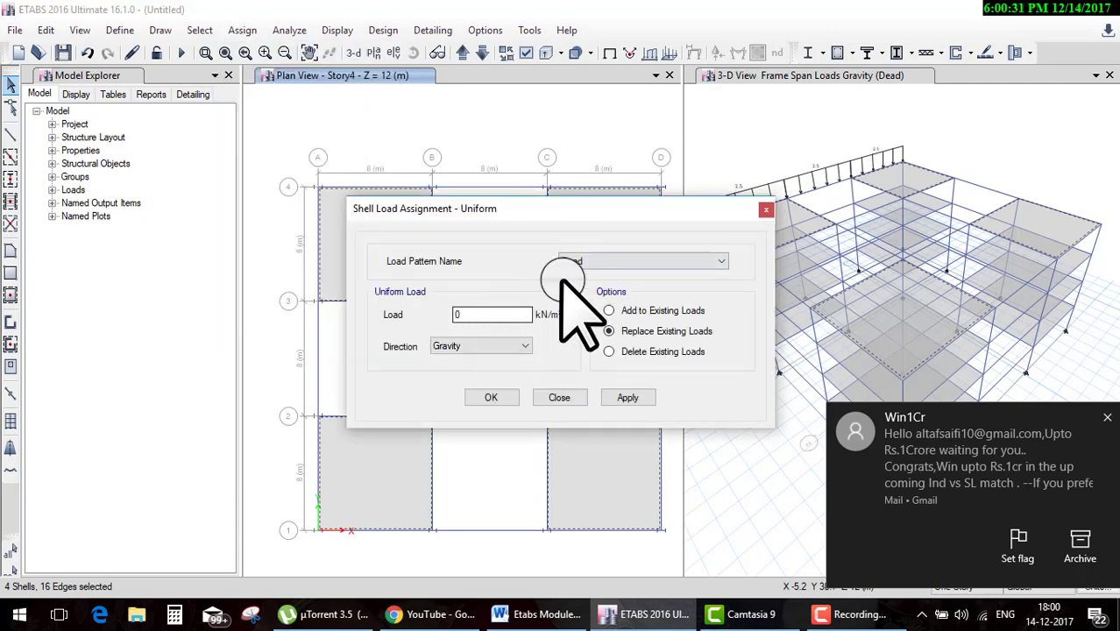
pyautogui.click(577, 263)
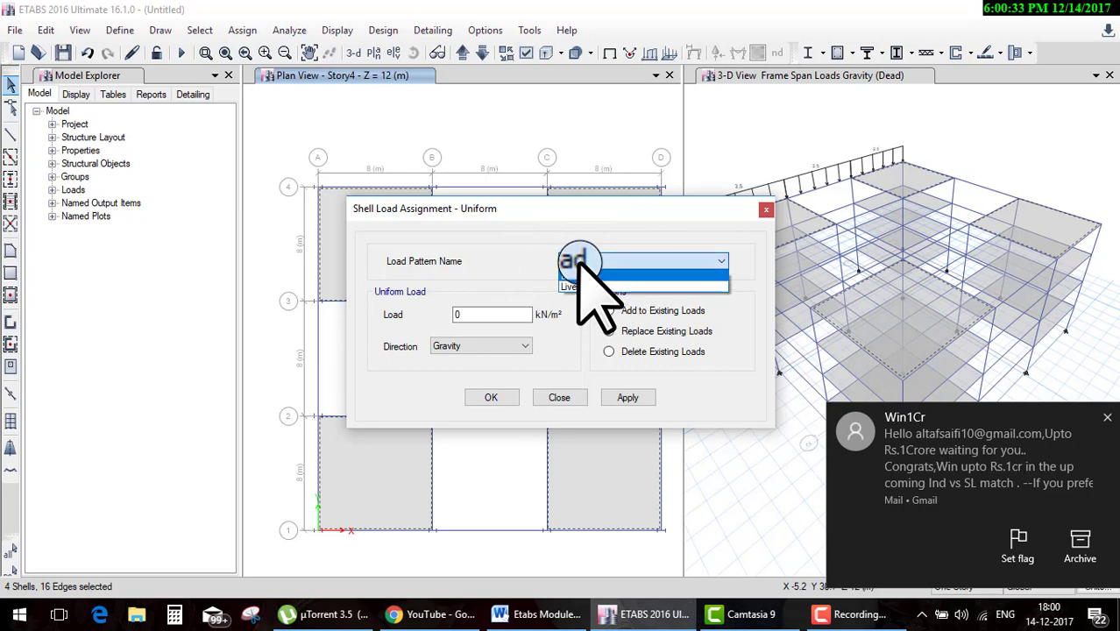
pyautogui.click(575, 281)
pyautogui.click(497, 315)
pyautogui.moveTo(497, 316); pyautogui.dragTo(383, 324)
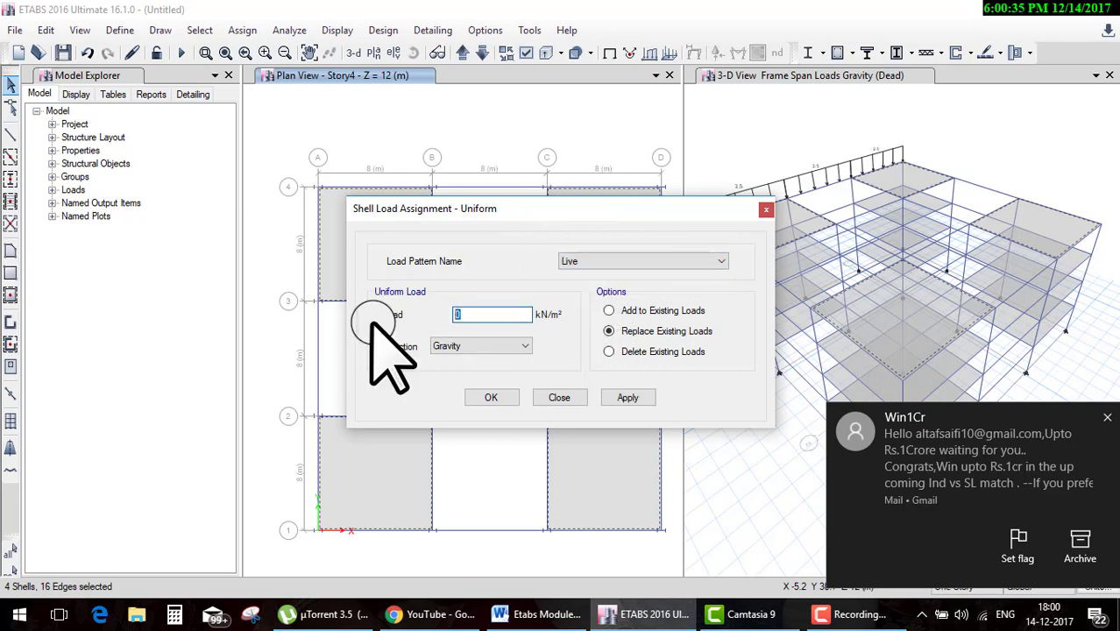
pyautogui.write('1.5')
pyautogui.click(491, 397)
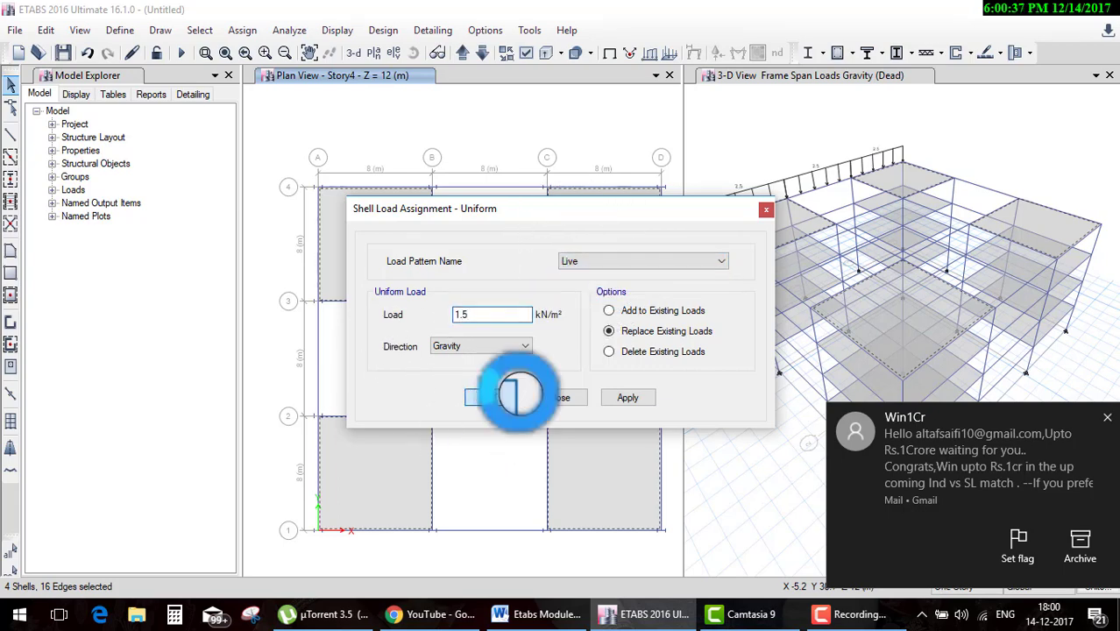
pyautogui.click(1106, 414)
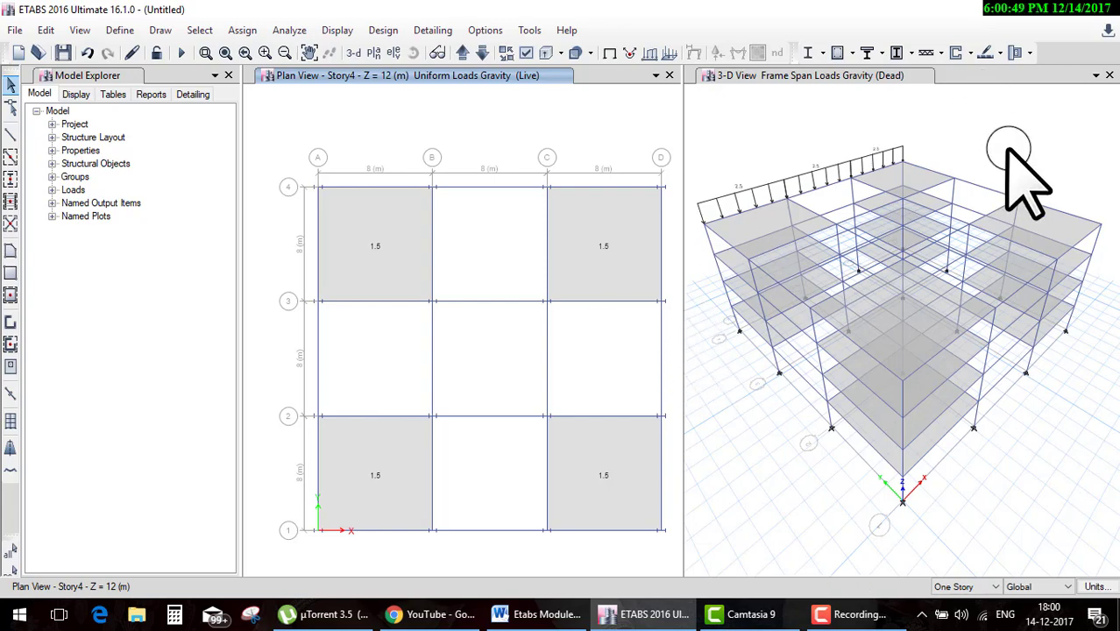
# - Select two roof-level joints in the 3-D view
pyautogui.click(1019, 184)
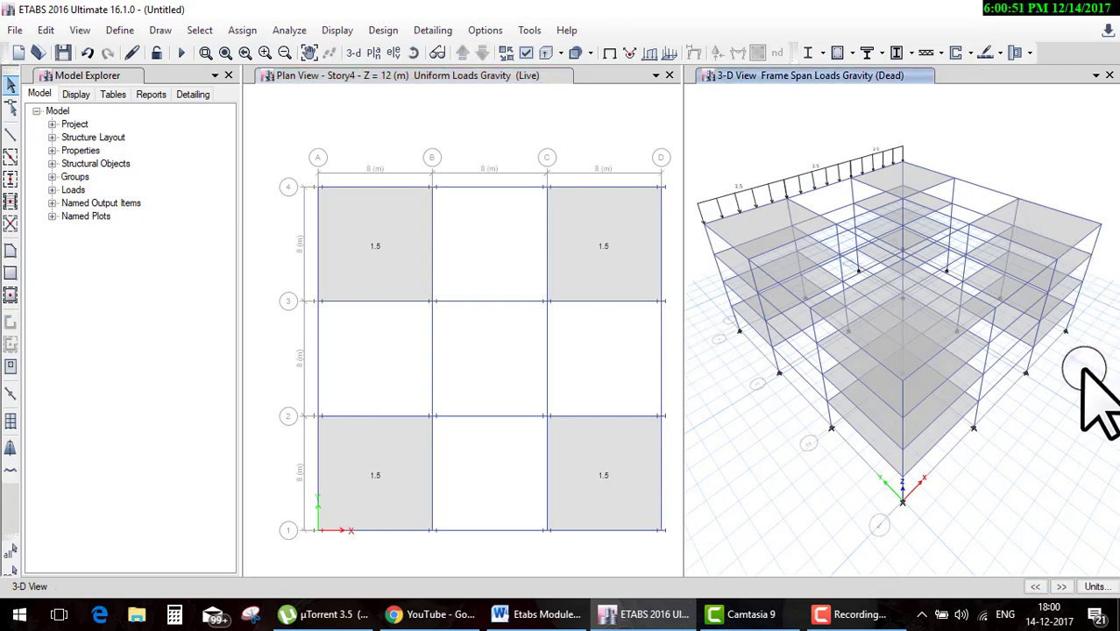
pyautogui.click(981, 189)
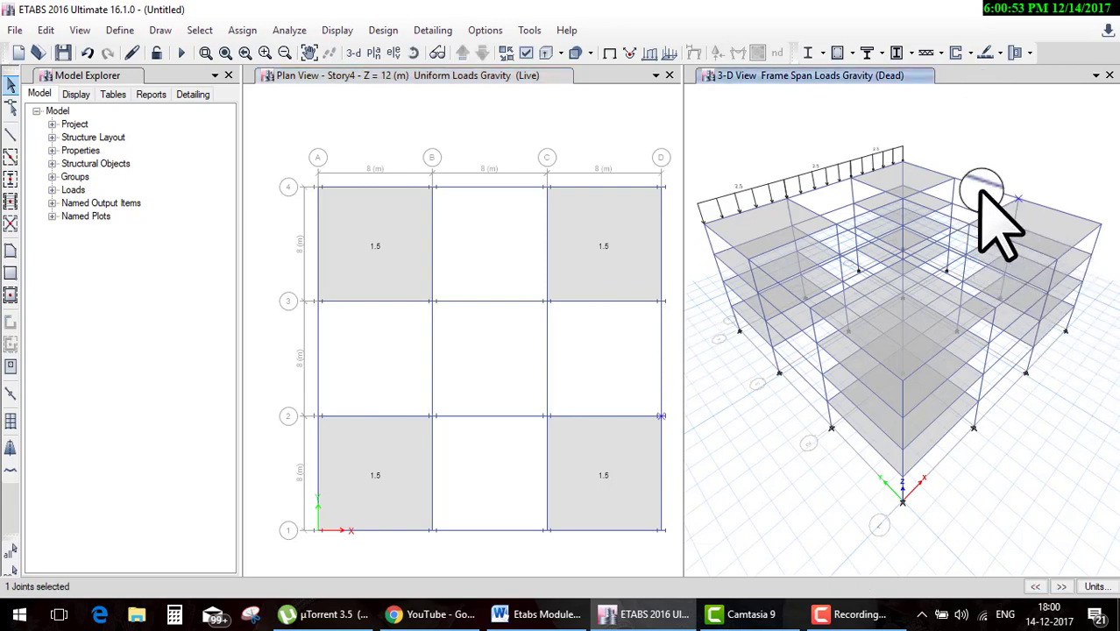
pyautogui.click(952, 171)
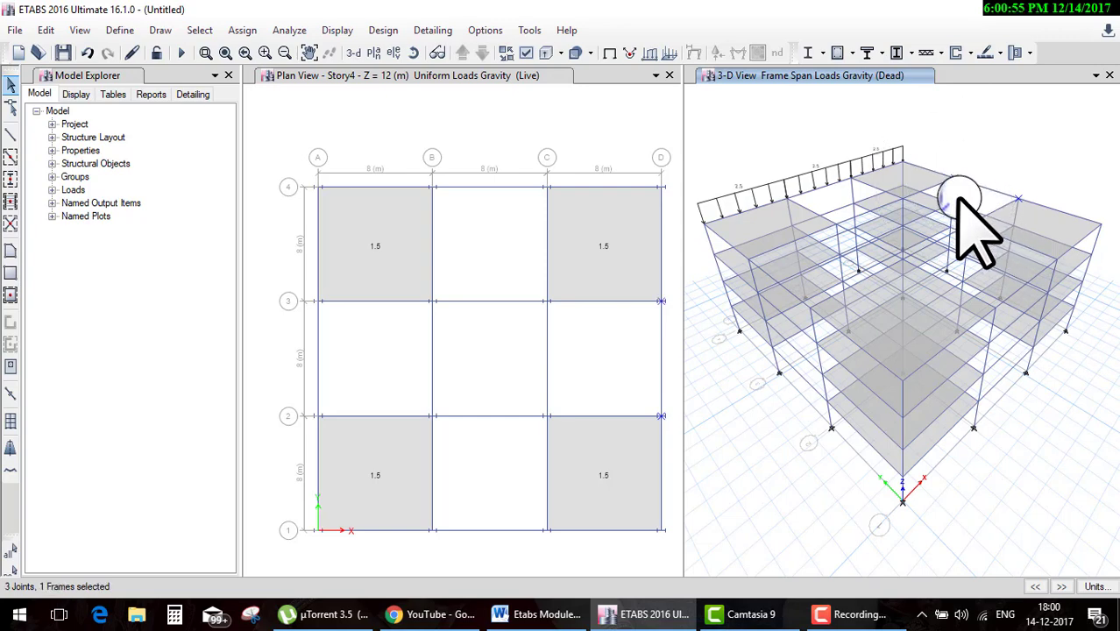
pyautogui.click(973, 152)
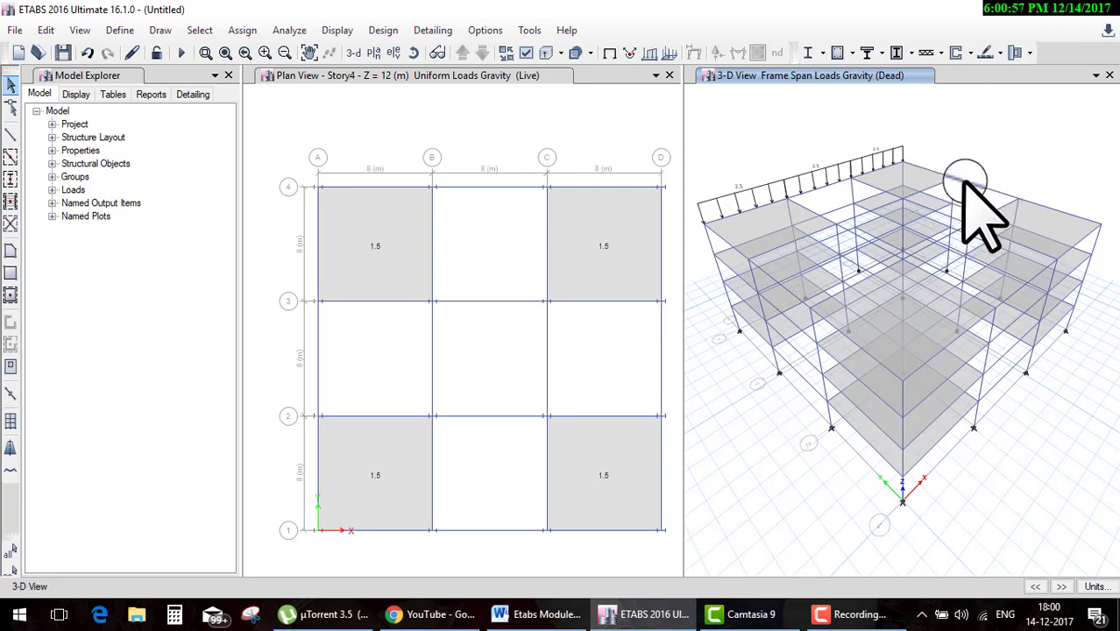
pyautogui.click(963, 181)
pyautogui.moveTo(1000, 168); pyautogui.dragTo(1031, 205)
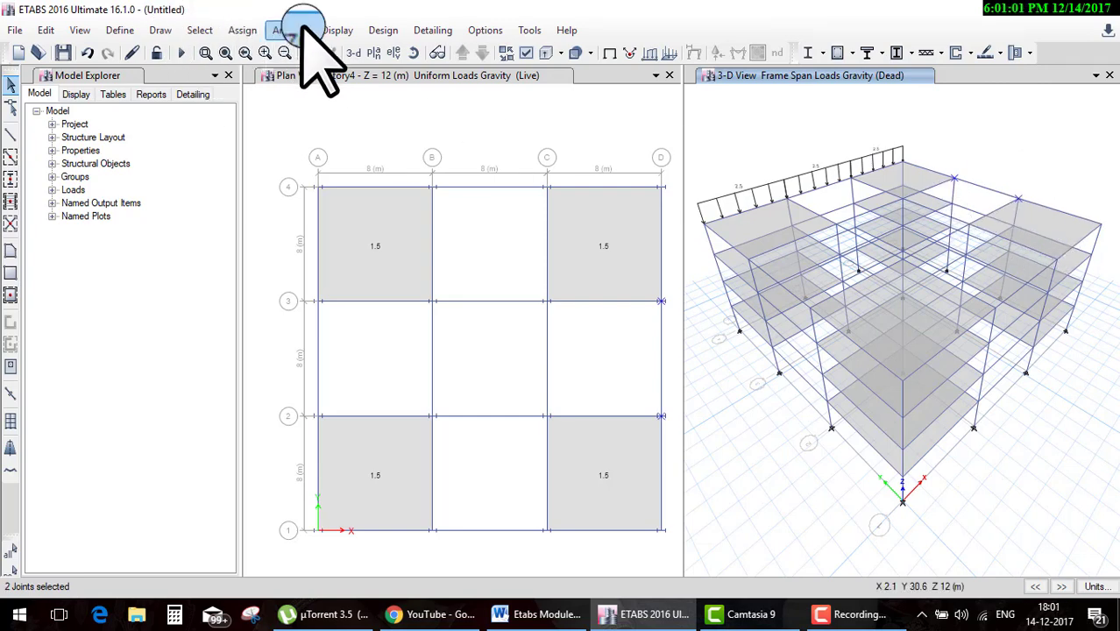
# - Assign the selected joints a Dead force of -10 kN in Global Z
pyautogui.click(243, 31)
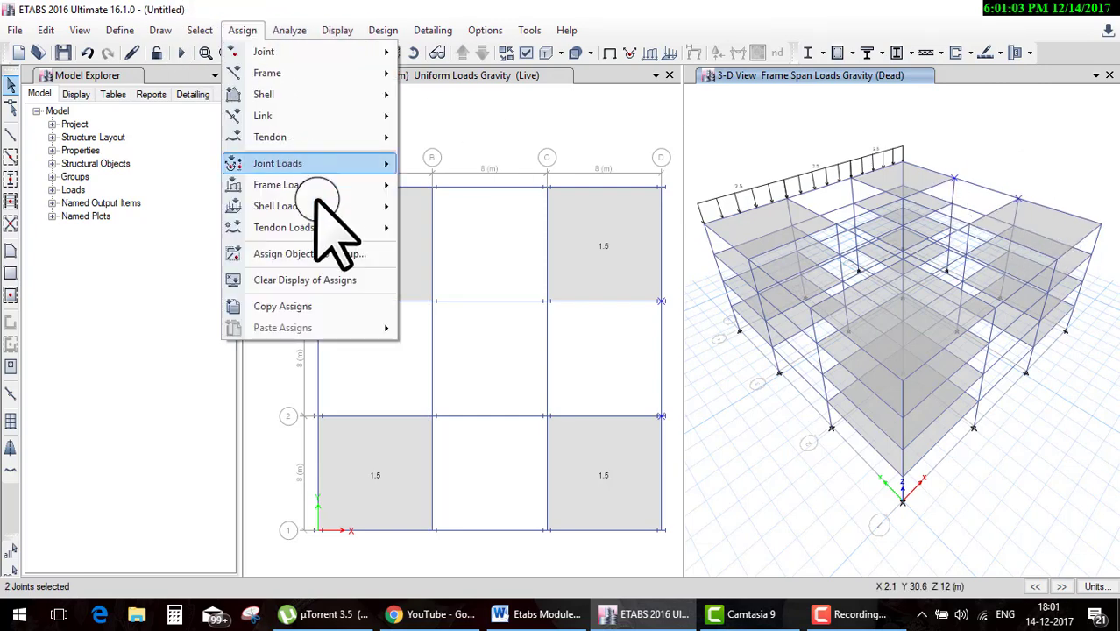
pyautogui.moveTo(278, 163)
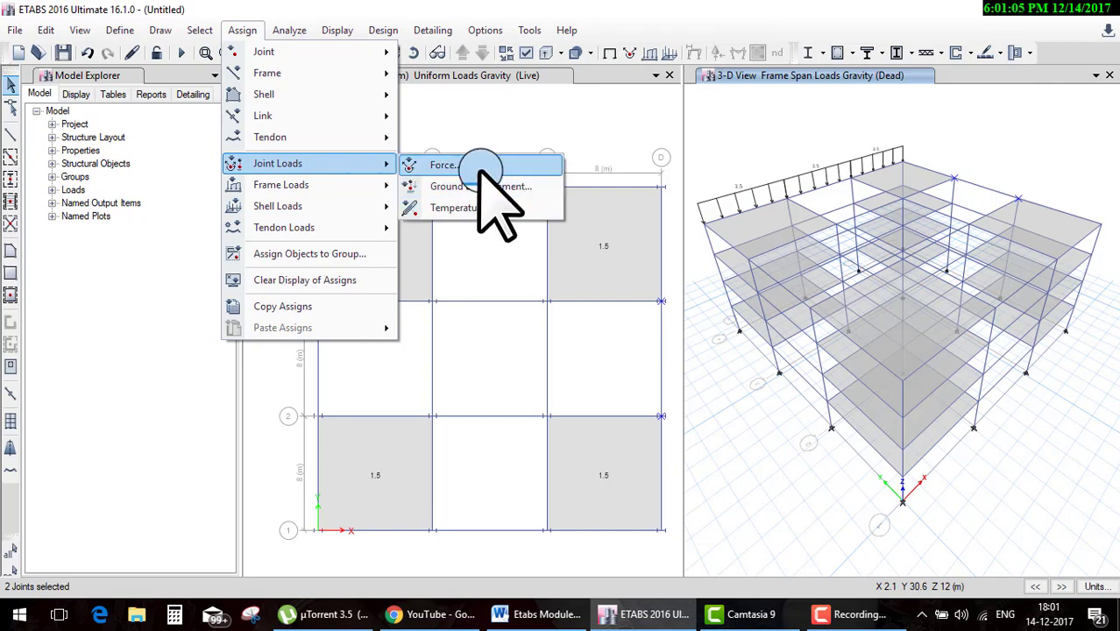
pyautogui.click(480, 166)
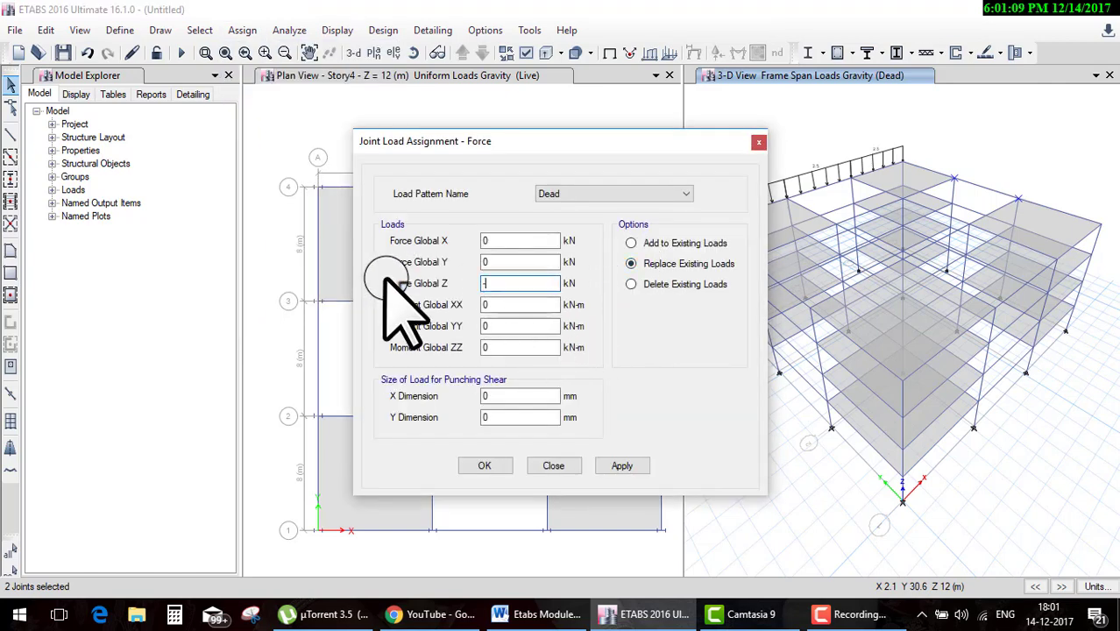
pyautogui.write('-10')
pyautogui.click(491, 467)
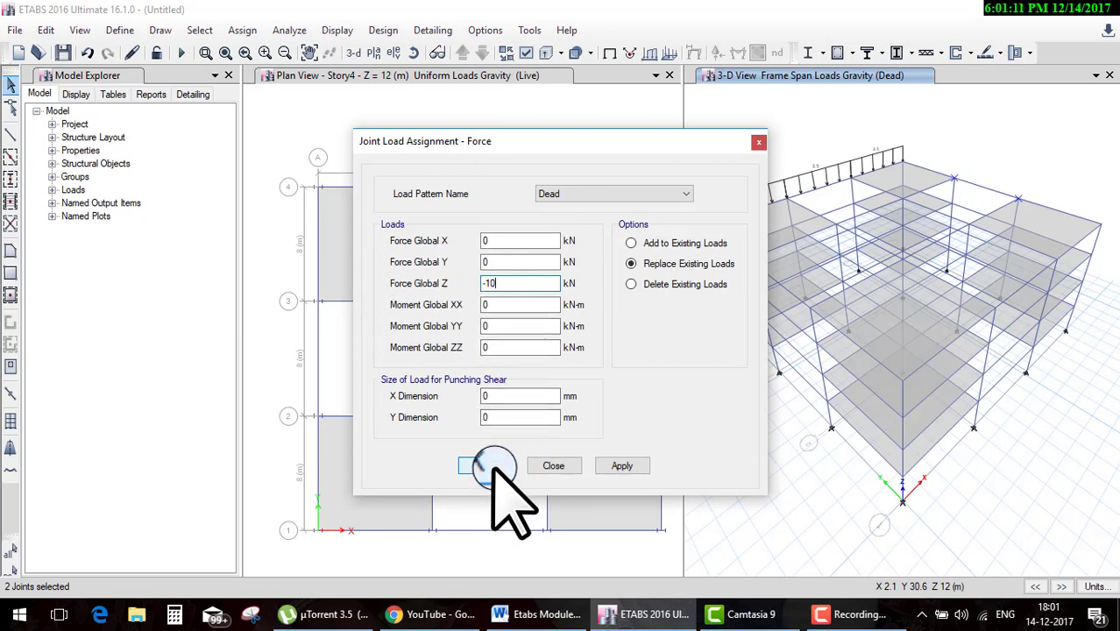
# - Close the old 3-D view pane and add a new 3-D view window beside the plan
pyautogui.click(971, 142)
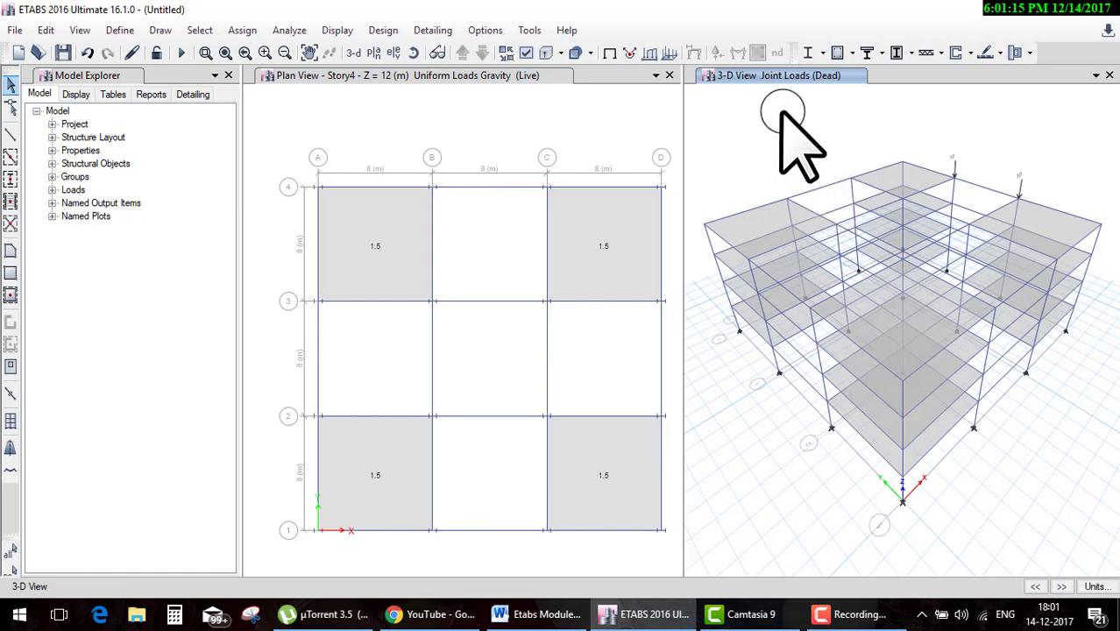
pyautogui.click(351, 51)
pyautogui.click(572, 125)
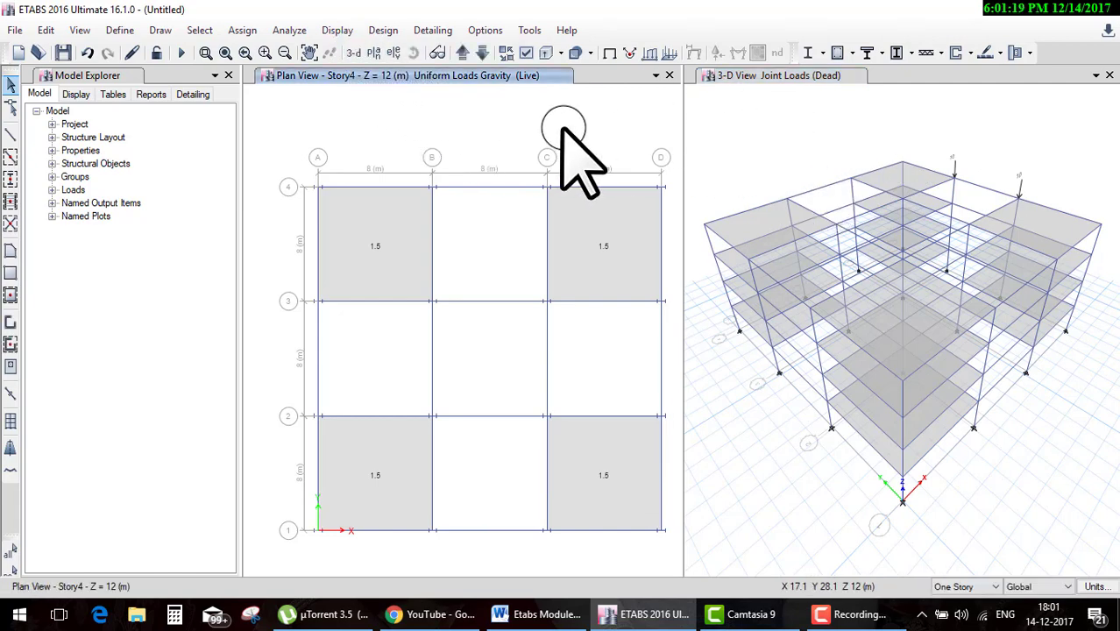
pyautogui.click(1108, 75)
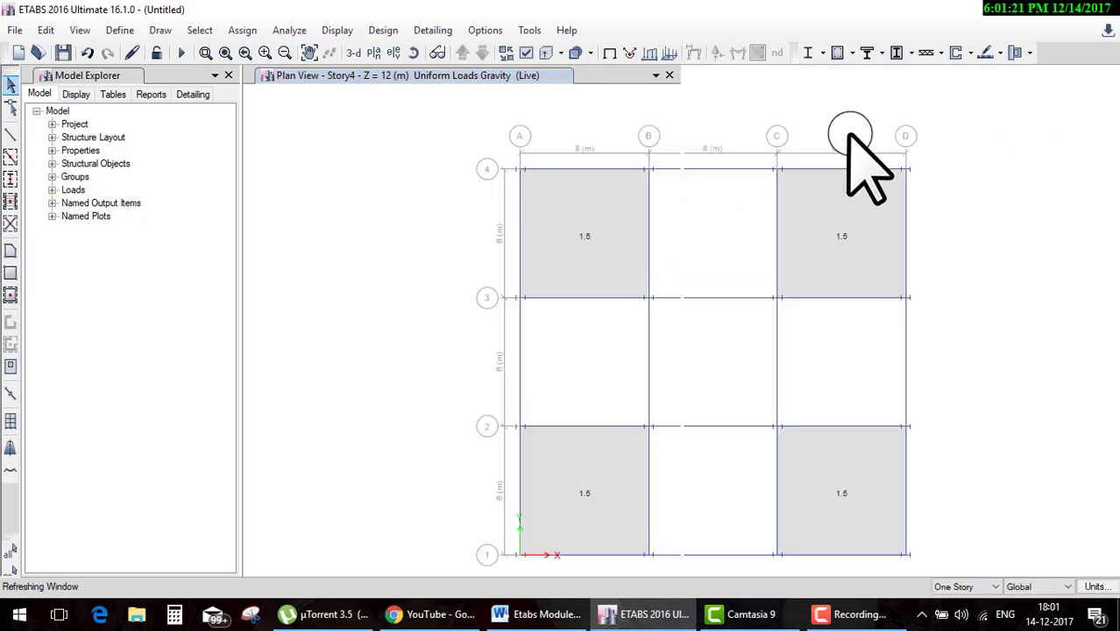
pyautogui.click(1095, 75)
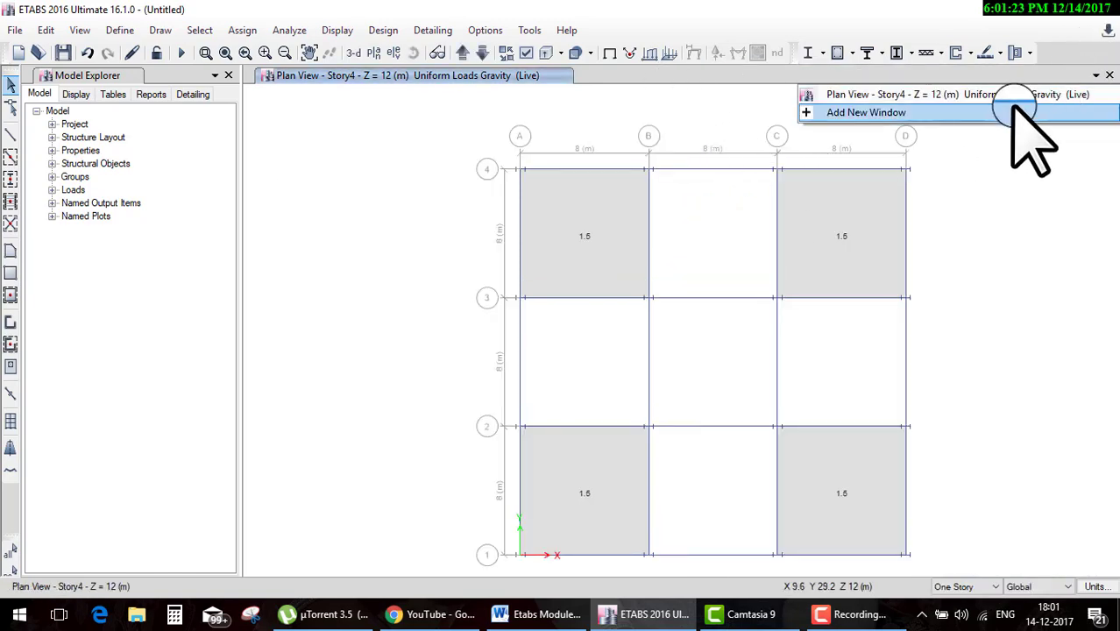
pyautogui.click(1009, 109)
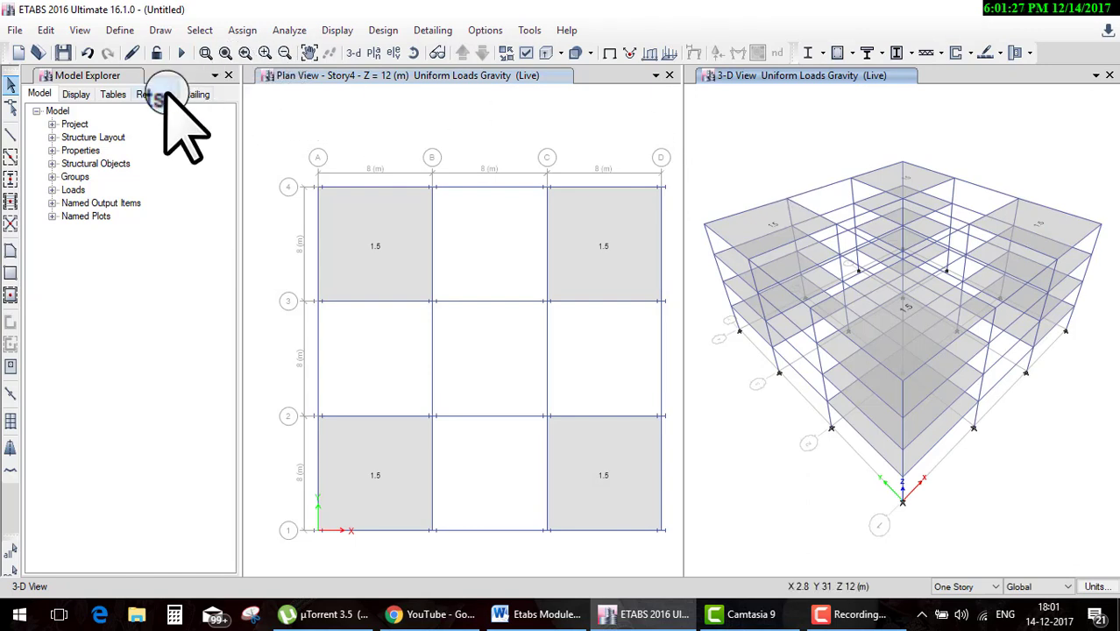
# - Draw a rectangular floor slab in centre bay B–C/2–3 of the Story4 plan
pyautogui.click(10, 296)
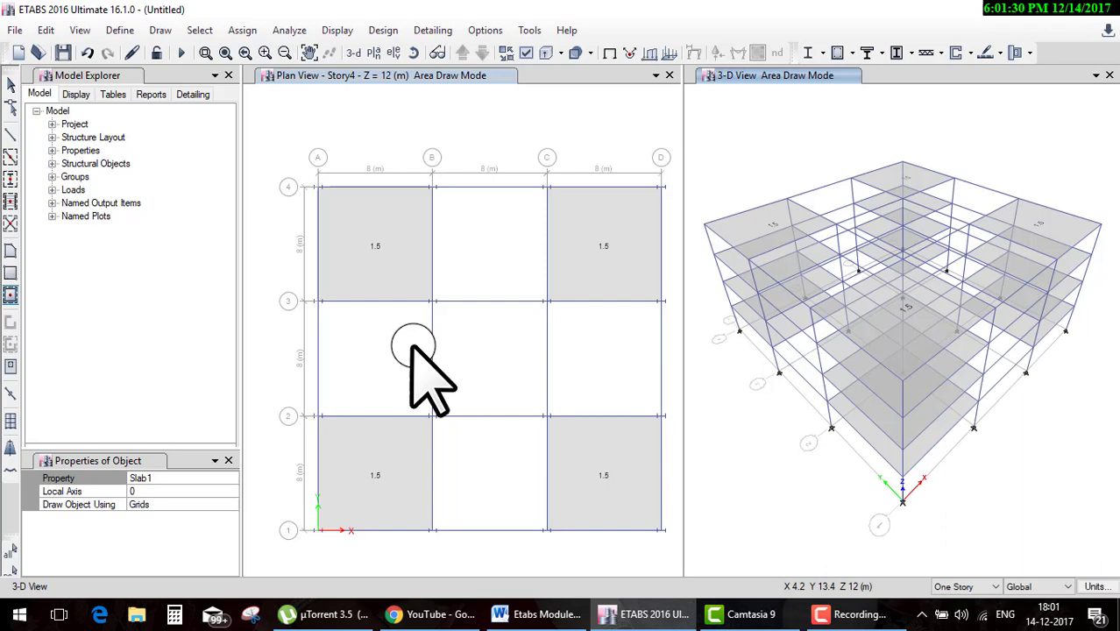
pyautogui.click(462, 346)
pyautogui.press('Escape')
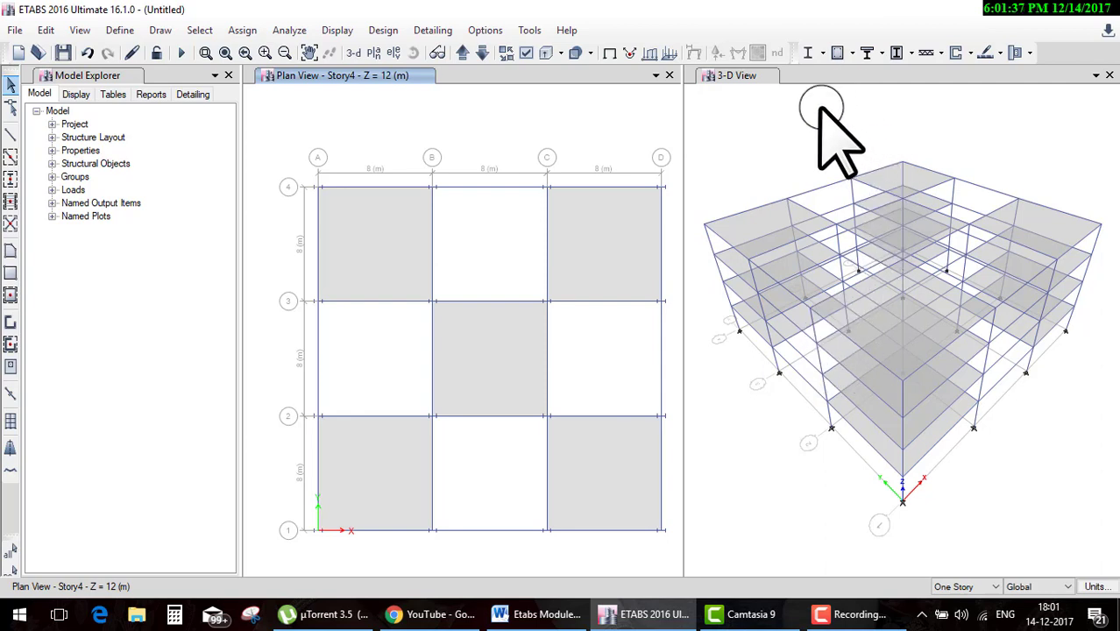
pyautogui.click(776, 115)
pyautogui.click(473, 122)
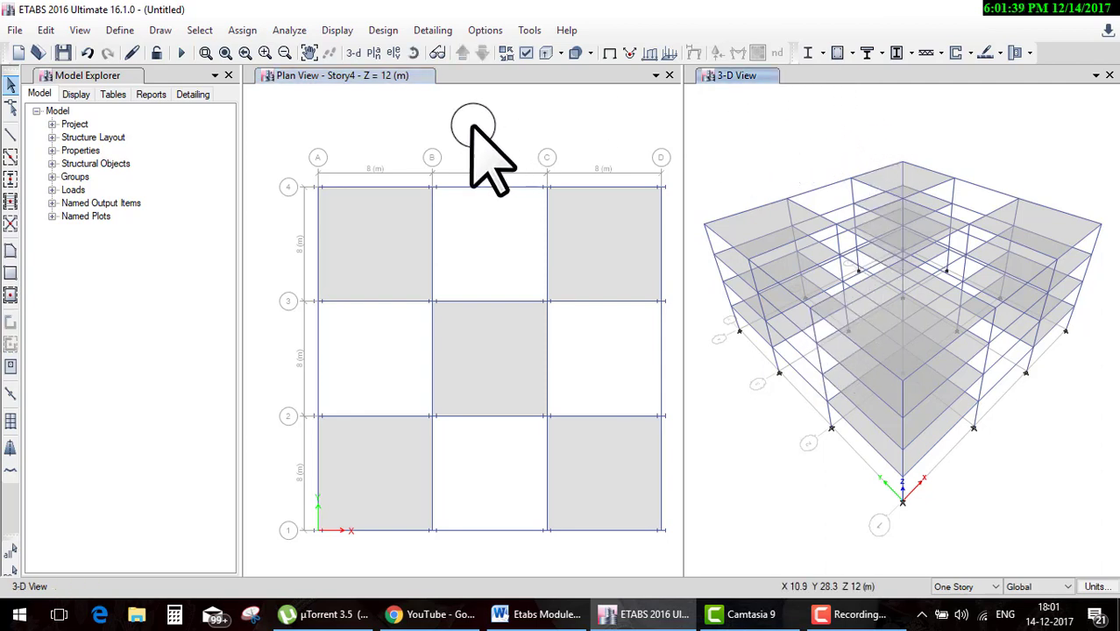
pyautogui.click(747, 118)
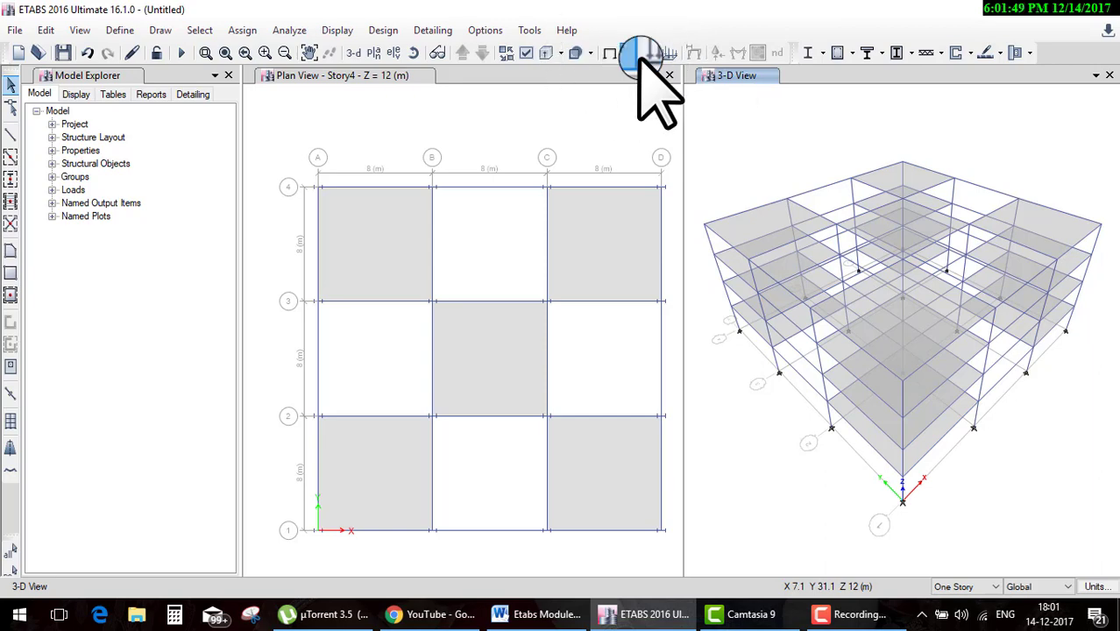
# - Display the Dead joint loads and Dead frame span loads in the 3-D view
pyautogui.click(640, 60)
pyautogui.click(614, 261)
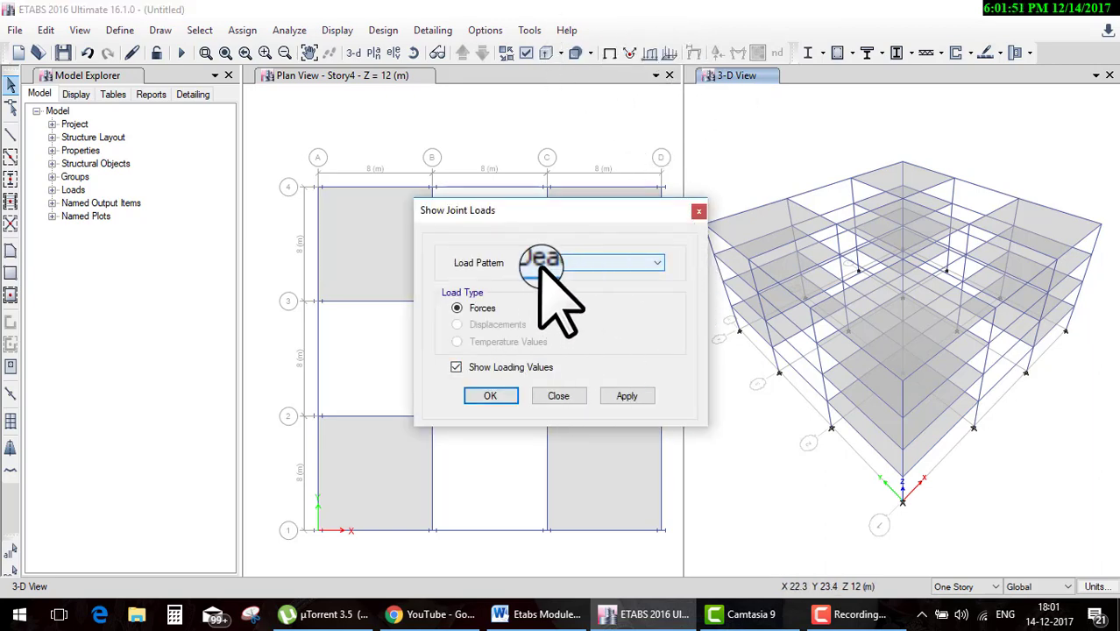
pyautogui.click(490, 396)
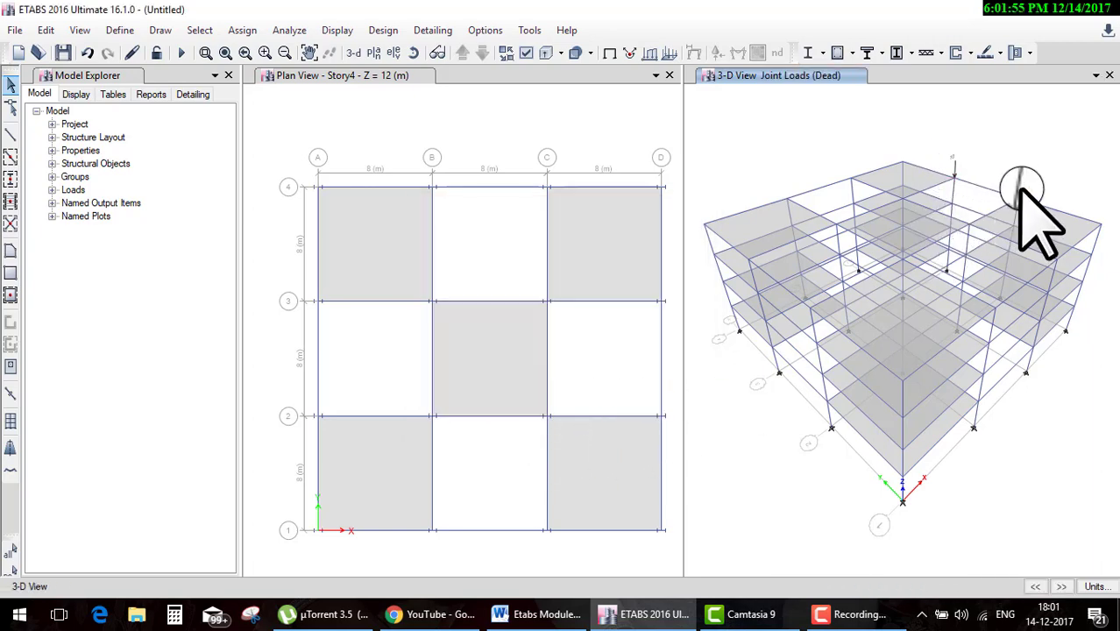
pyautogui.click(648, 54)
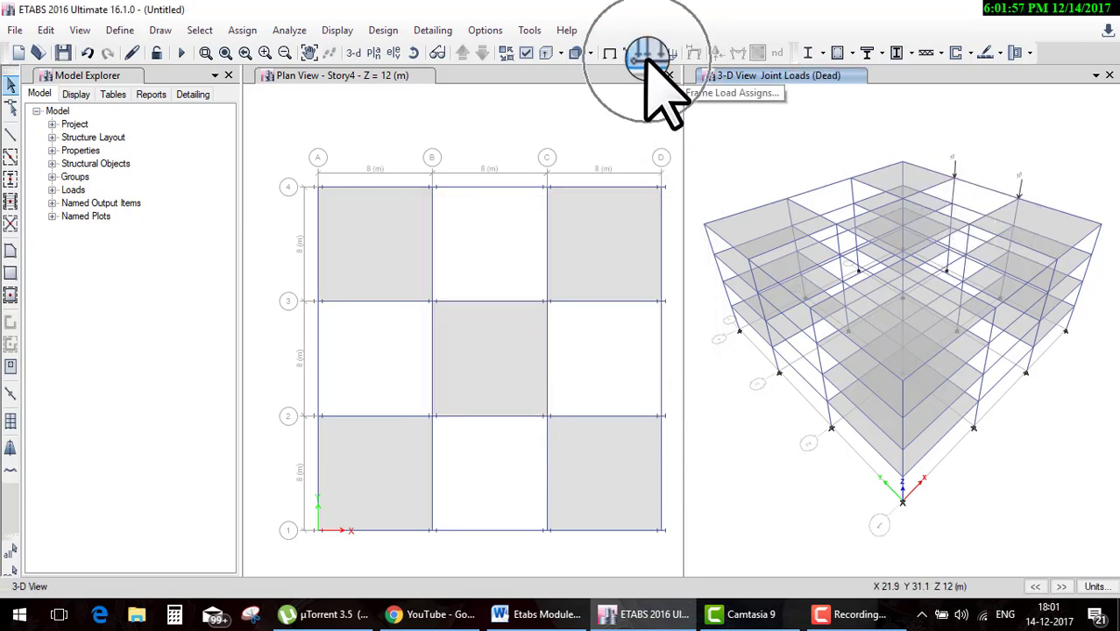
pyautogui.click(729, 92)
pyautogui.click(491, 455)
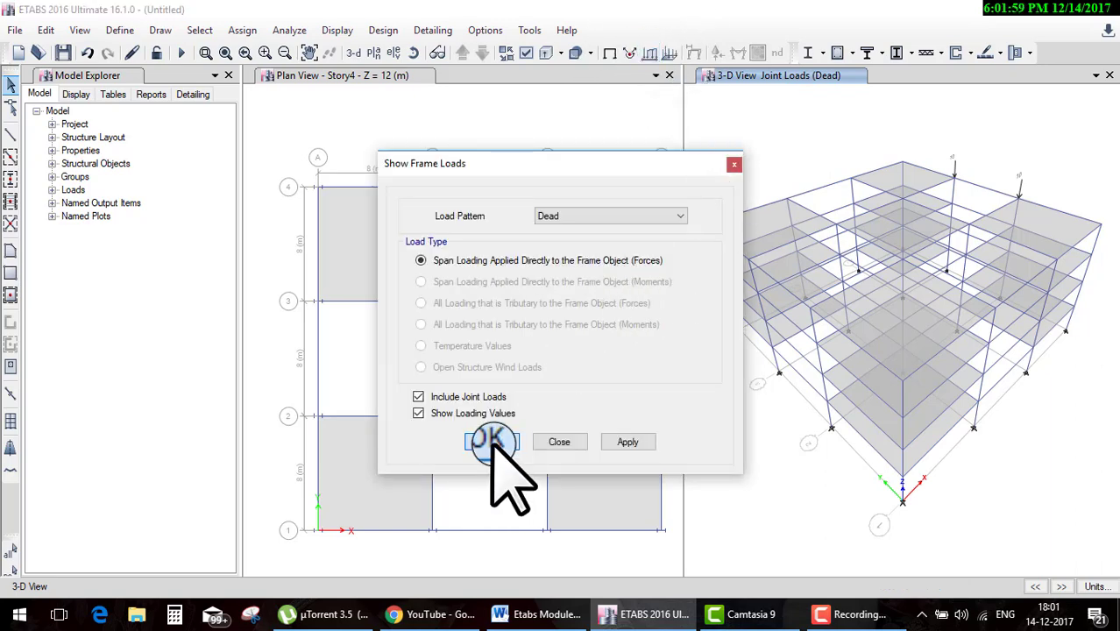
pyautogui.click(668, 54)
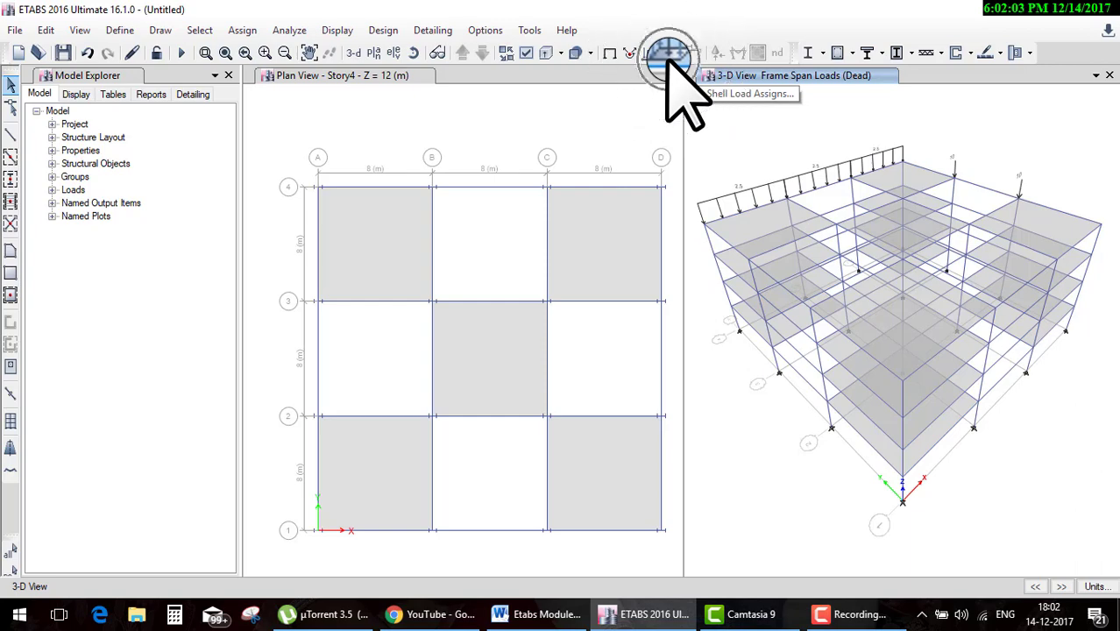
# - Switch the display to Live shell load assignments on the slabs
pyautogui.click(740, 92)
pyautogui.click(534, 423)
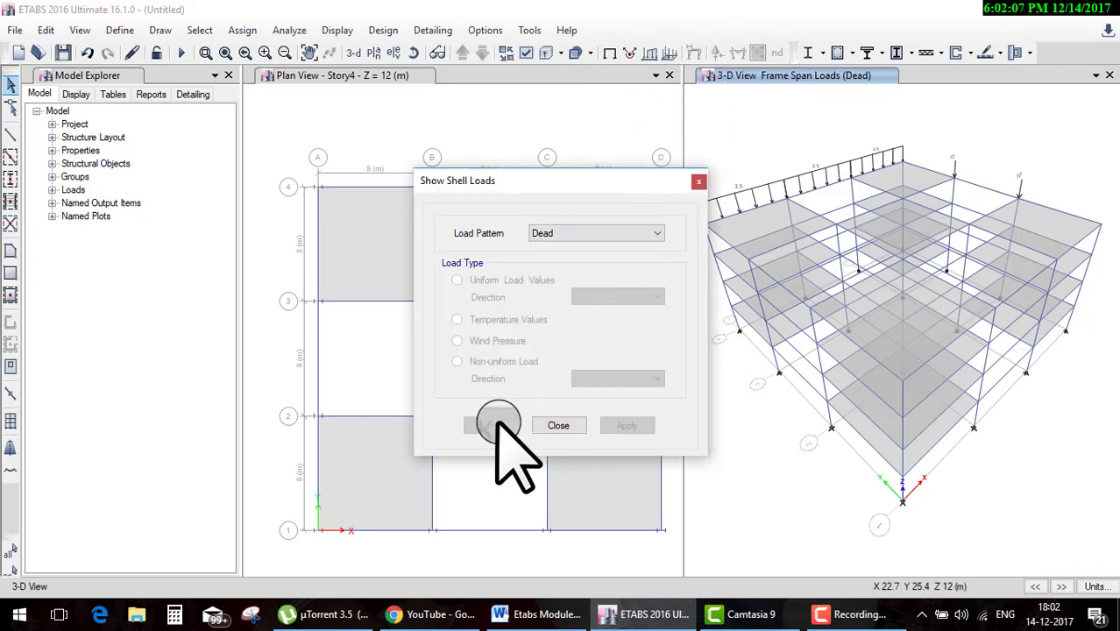
pyautogui.click(543, 243)
pyautogui.click(599, 235)
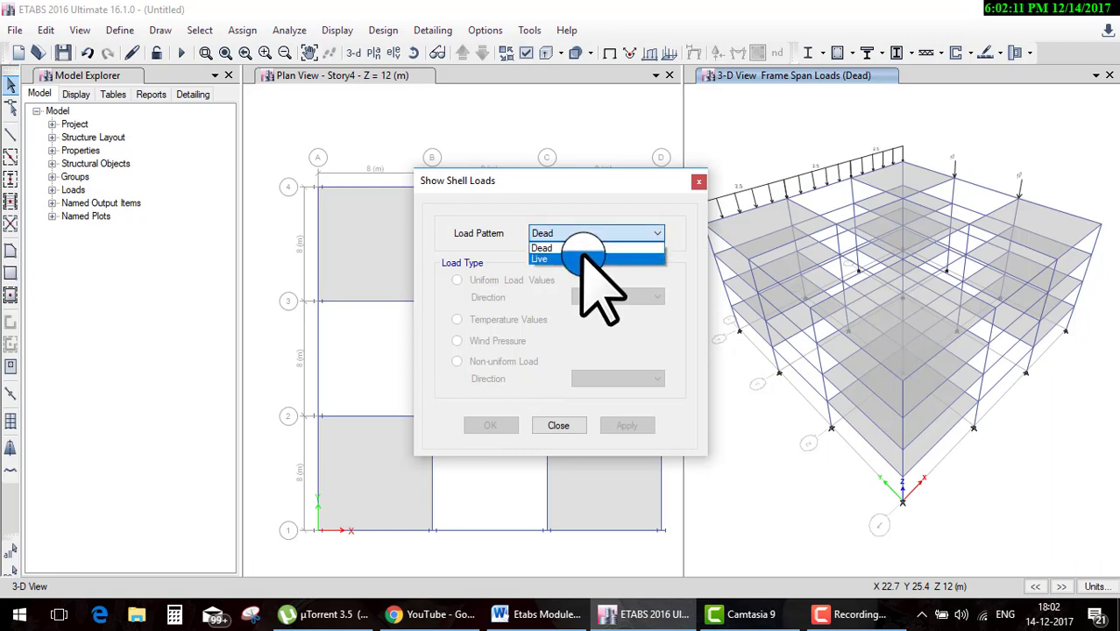
pyautogui.click(593, 245)
pyautogui.click(495, 424)
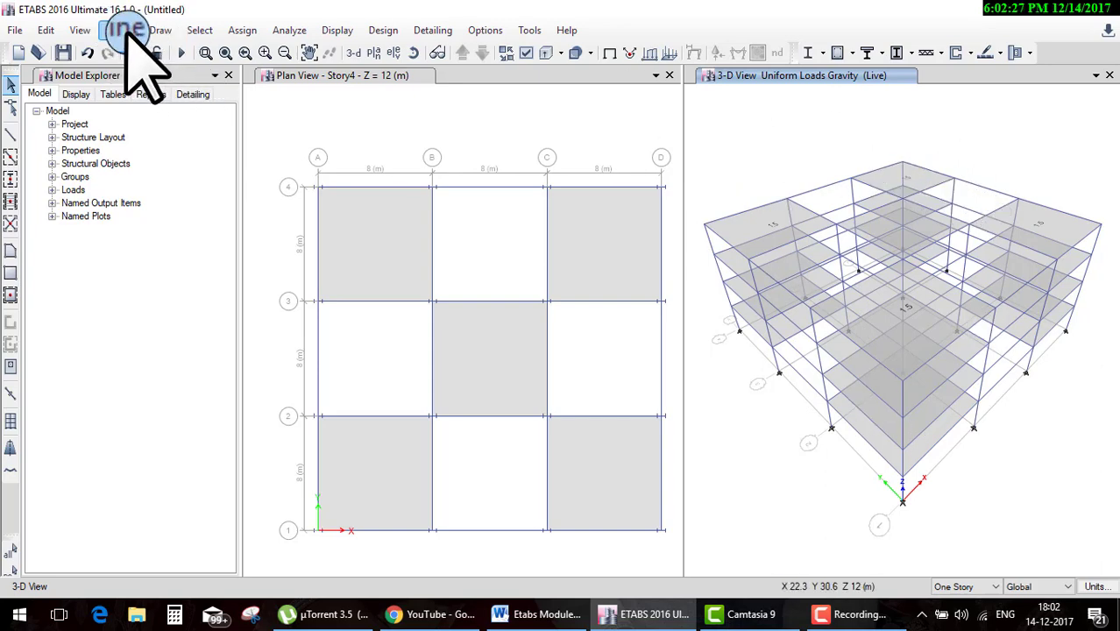
pyautogui.click(82, 31)
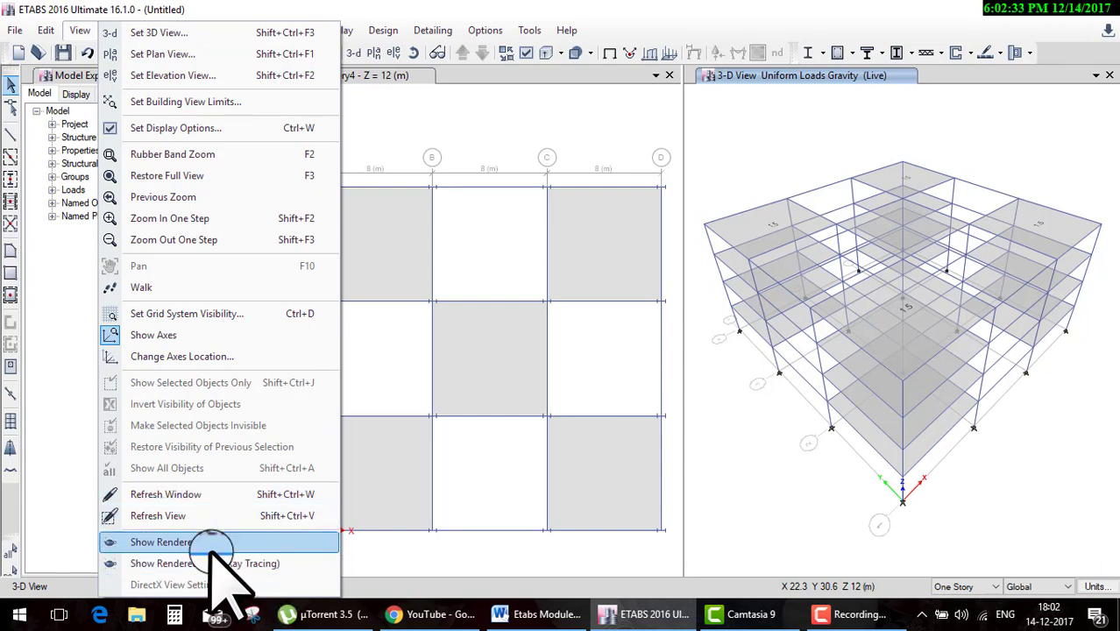
pyautogui.click(201, 543)
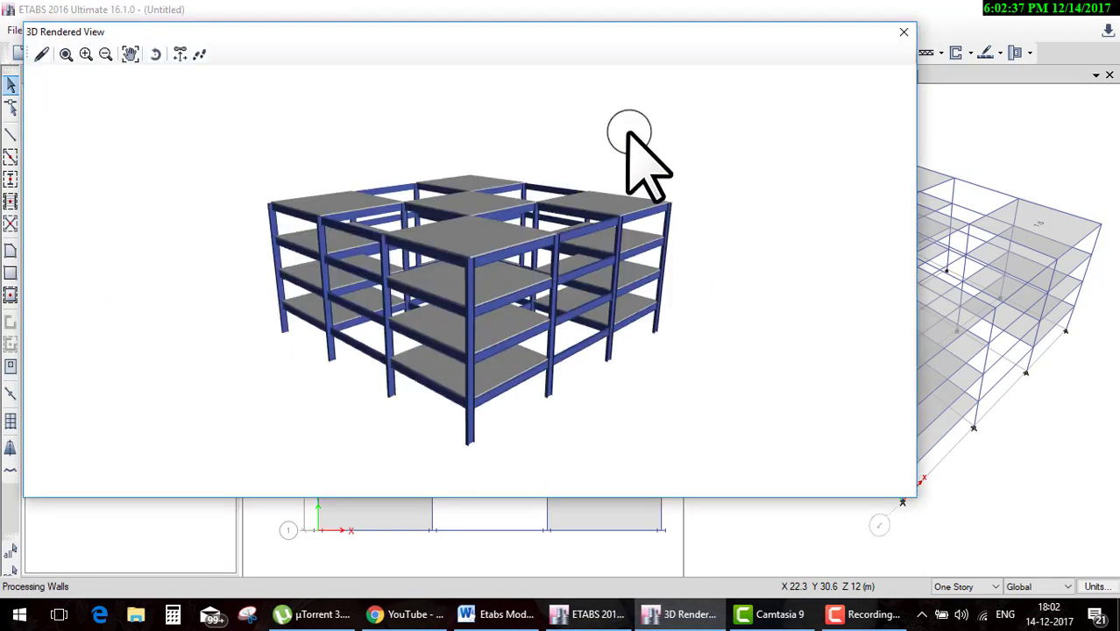
pyautogui.moveTo(614, 40); pyautogui.dragTo(412, 92)
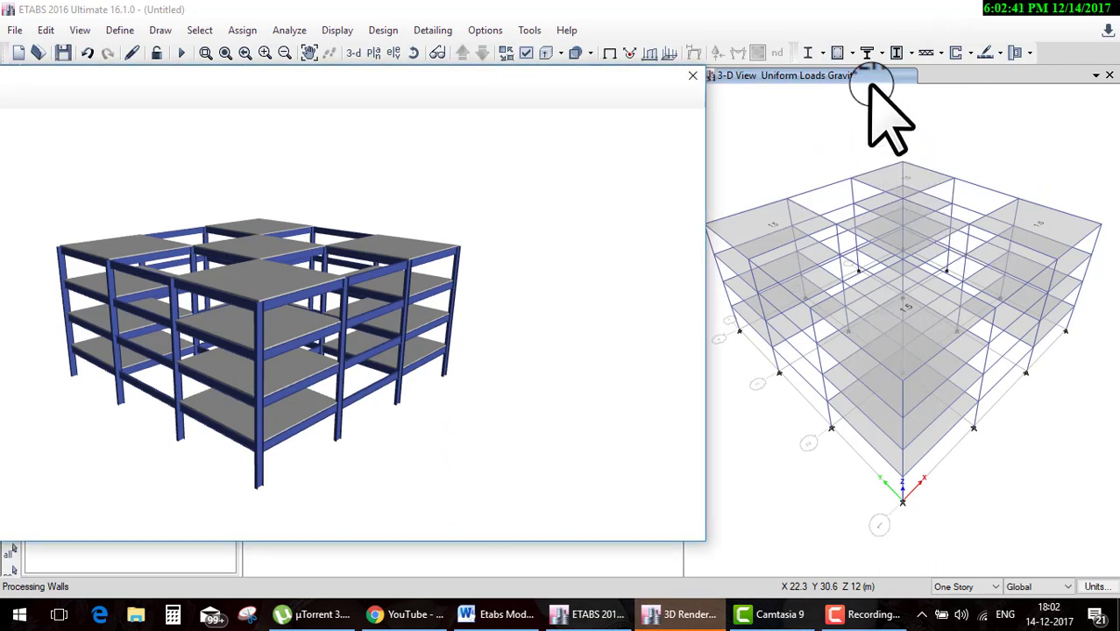
pyautogui.doubleClick(513, 88)
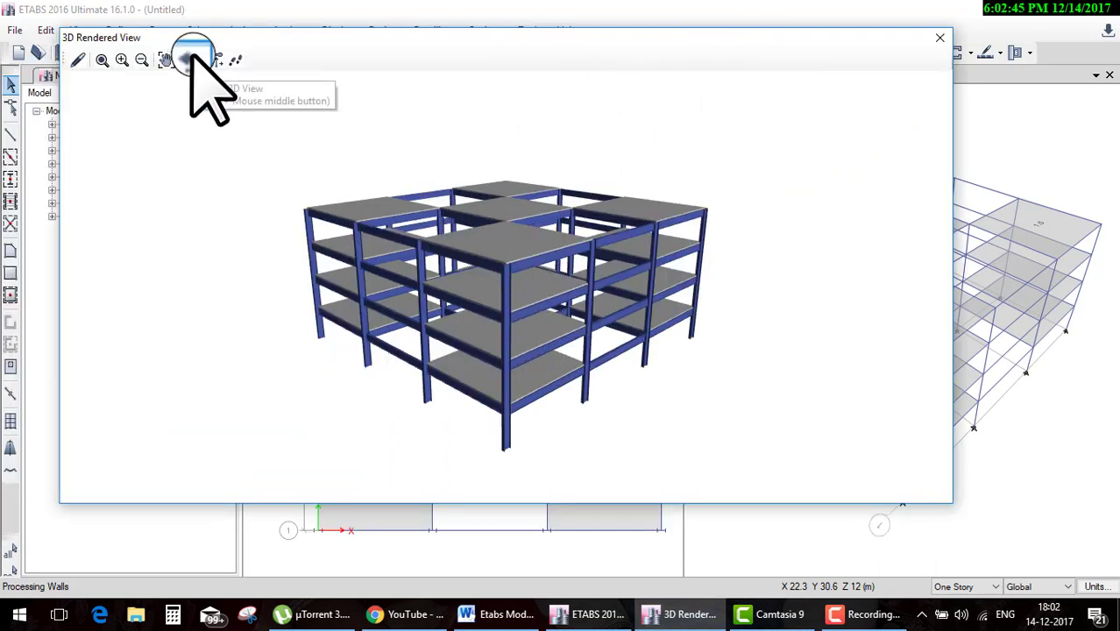
pyautogui.click(193, 60)
pyautogui.moveTo(480, 258)
pyautogui.mouseDown()
pyautogui.moveTo(625, 313)
pyautogui.moveTo(500, 188)
pyautogui.moveTo(600, 311)
pyautogui.moveTo(413, 158)
pyautogui.mouseUp()
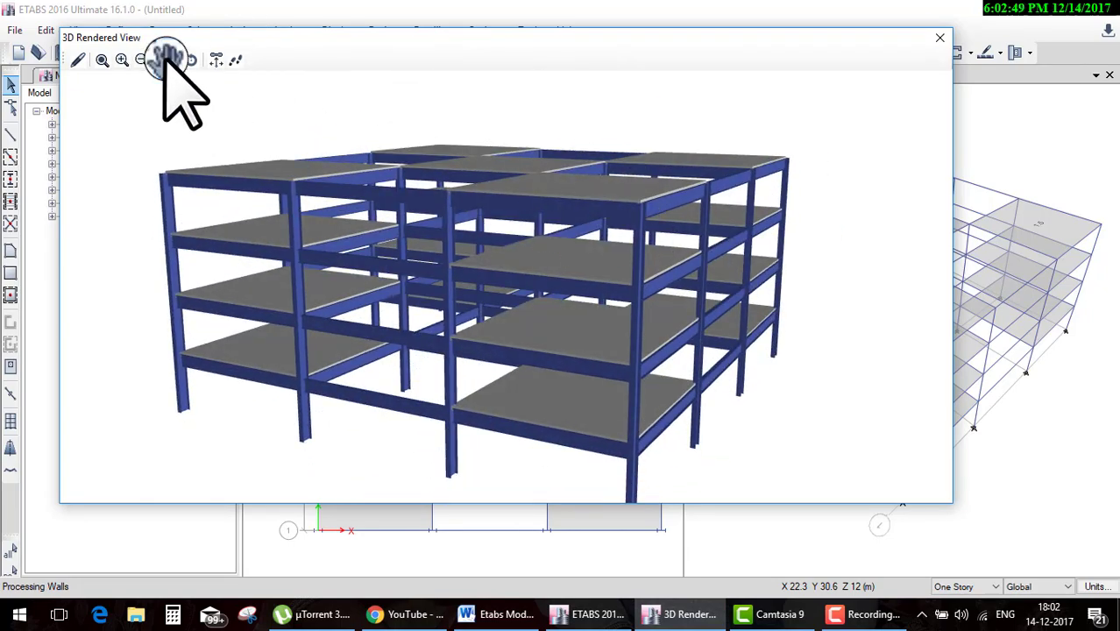
pyautogui.moveTo(464, 208)
pyautogui.mouseDown()
pyautogui.moveTo(583, 230)
pyautogui.moveTo(300, 137)
pyautogui.mouseUp()
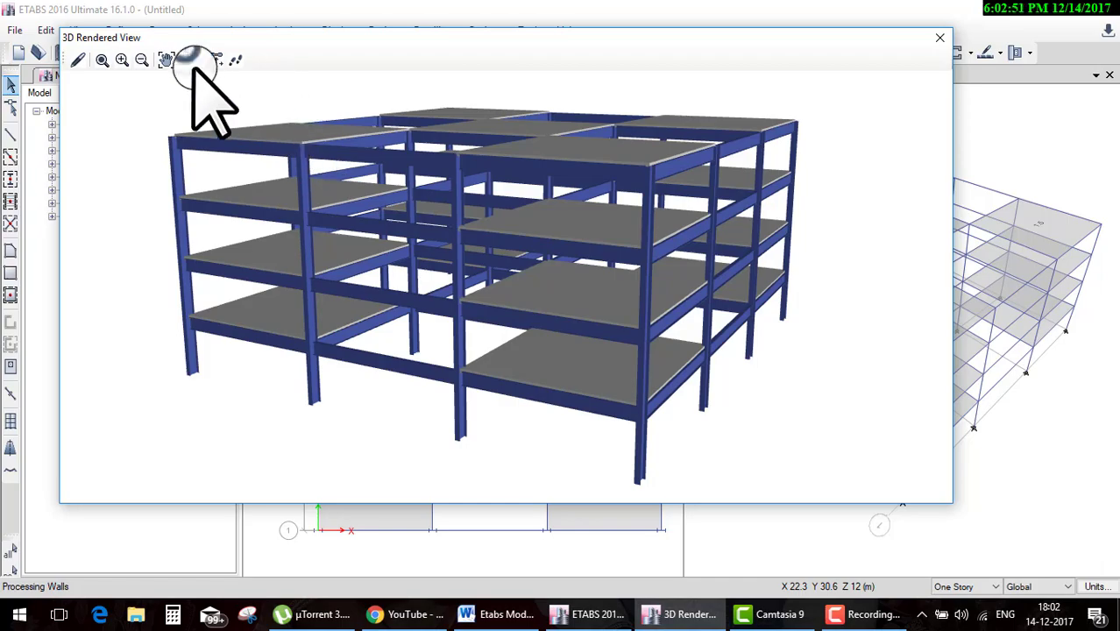
pyautogui.moveTo(658, 138)
pyautogui.mouseDown()
pyautogui.moveTo(555, 308)
pyautogui.moveTo(367, 230)
pyautogui.moveTo(407, 175)
pyautogui.moveTo(480, 303)
pyautogui.moveTo(393, 365)
pyautogui.moveTo(789, 299)
pyautogui.moveTo(534, 245)
pyautogui.moveTo(789, 248)
pyautogui.moveTo(732, 320)
pyautogui.moveTo(563, 317)
pyautogui.mouseUp()
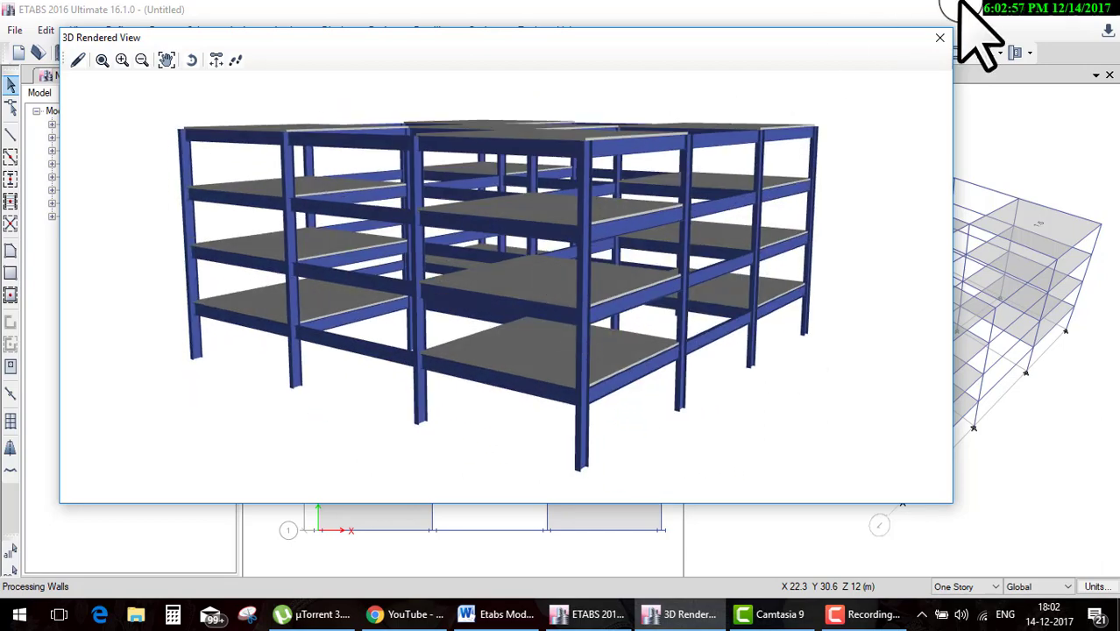
pyautogui.click(939, 38)
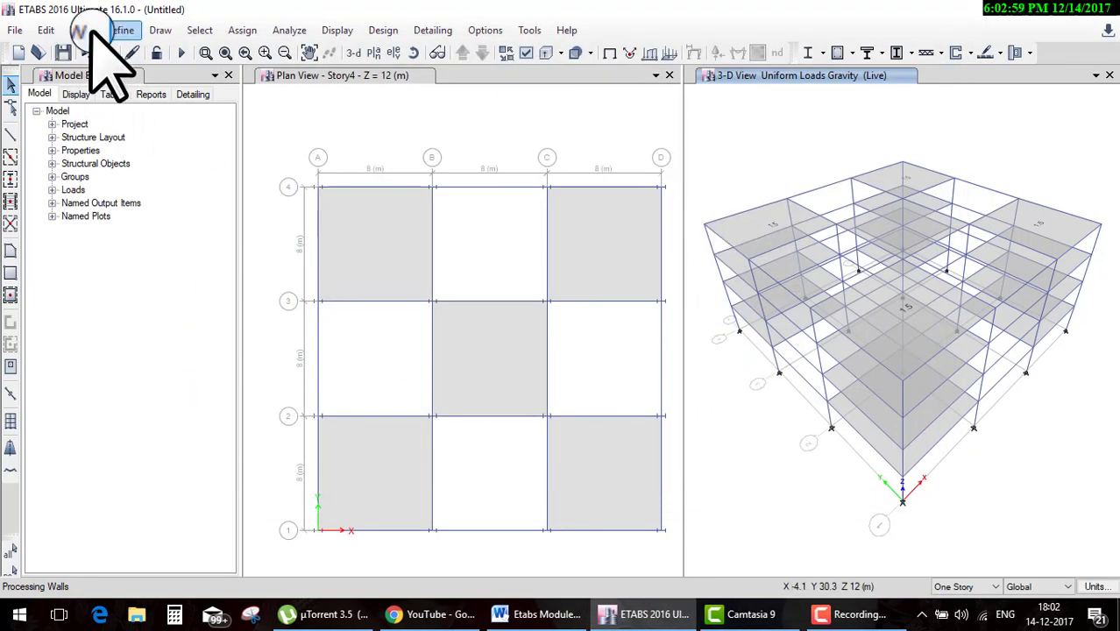
pyautogui.click(80, 30)
# - Ray-trace the 3-D view full screen at Very High antialiasing with parallel processing
pyautogui.click(199, 561)
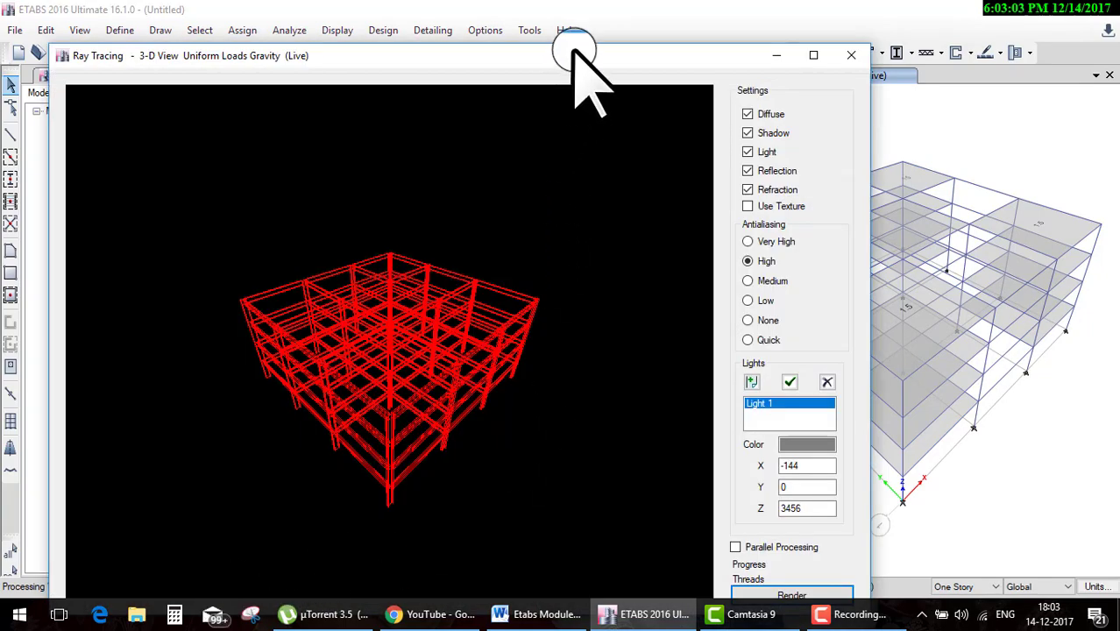
pyautogui.moveTo(574, 50); pyautogui.dragTo(534, 3)
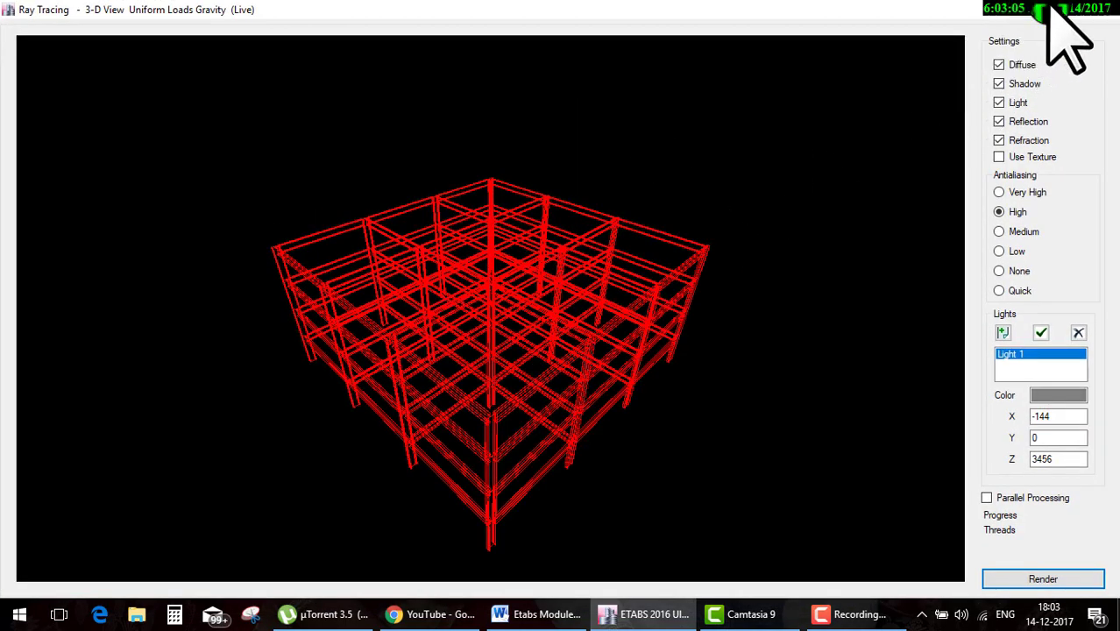
pyautogui.click(1000, 190)
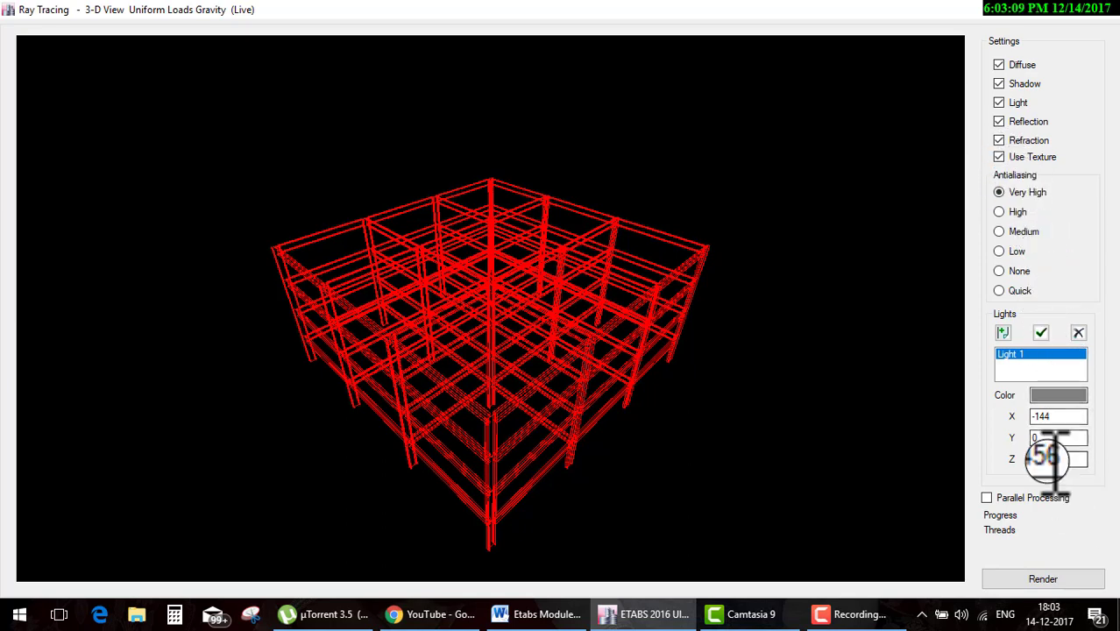
pyautogui.click(1039, 331)
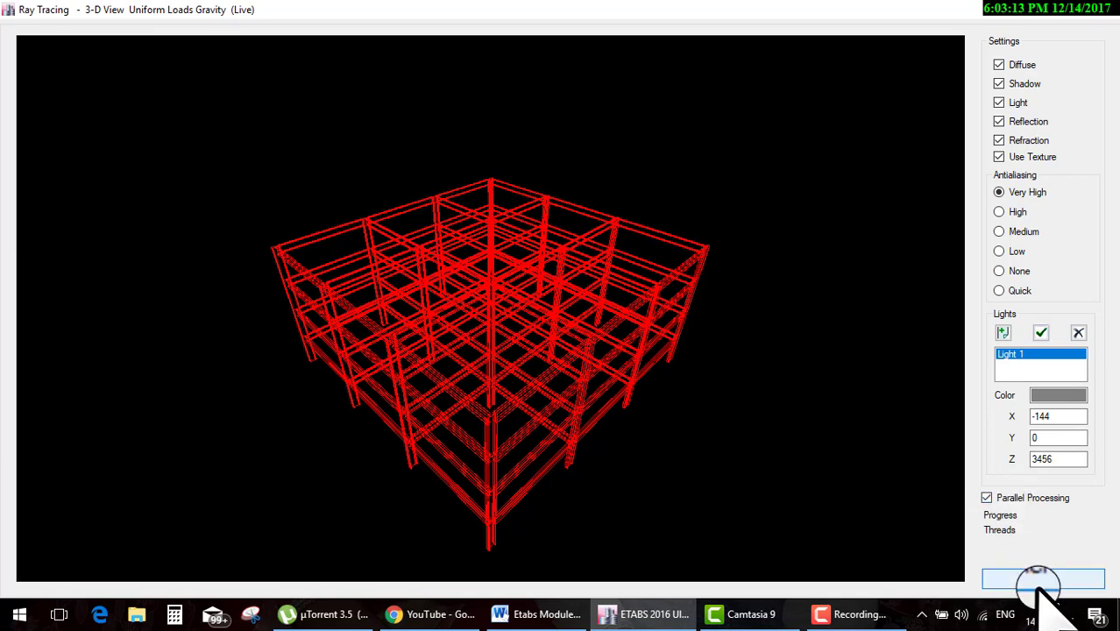
pyautogui.click(1037, 580)
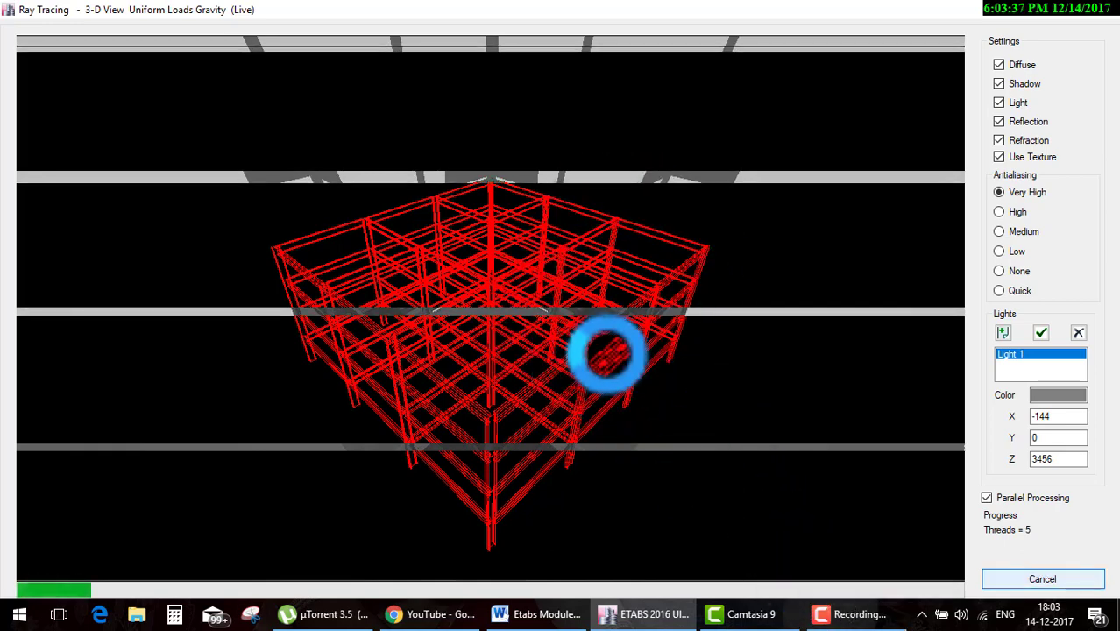
# - Move the Save Picture As dialog to the centre of the screen
pyautogui.click(855, 613)
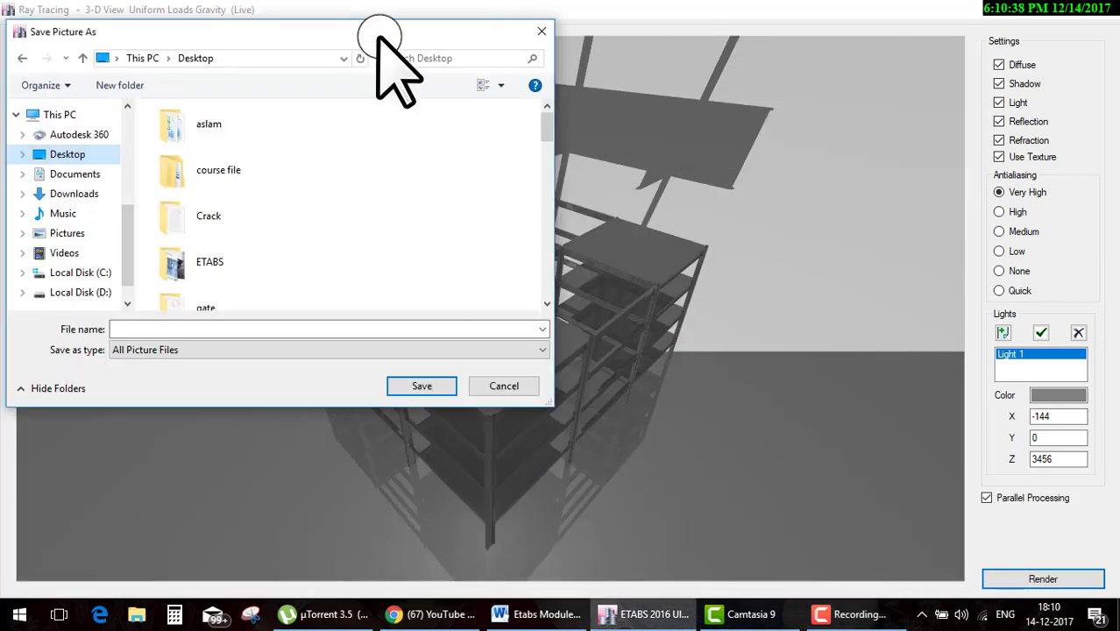
pyautogui.moveTo(394, 46); pyautogui.dragTo(600, 109)
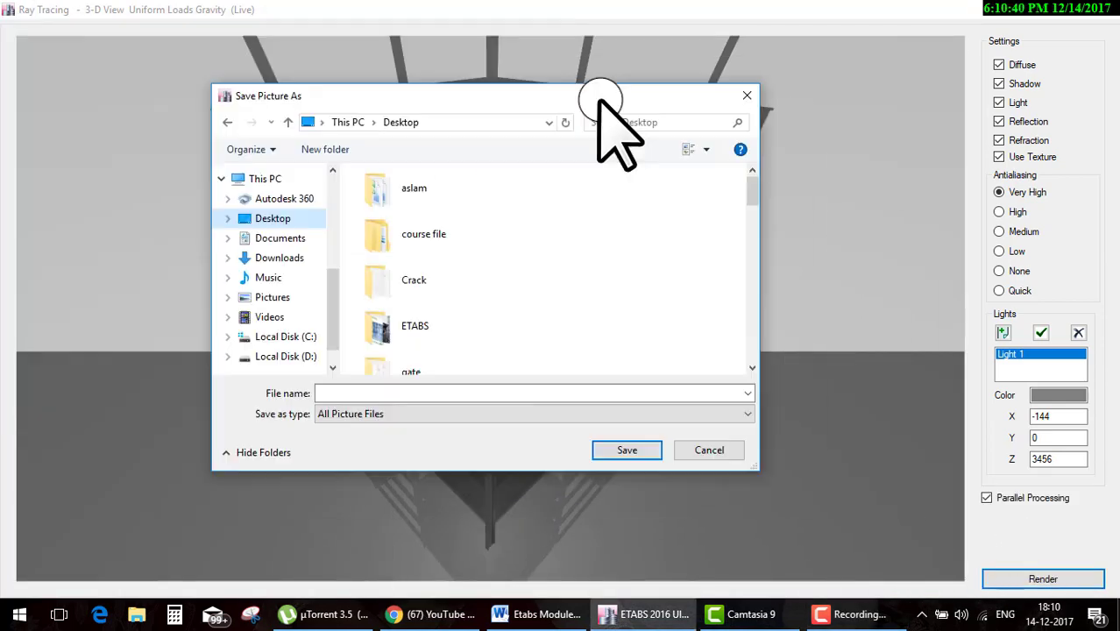
pyautogui.click(852, 615)
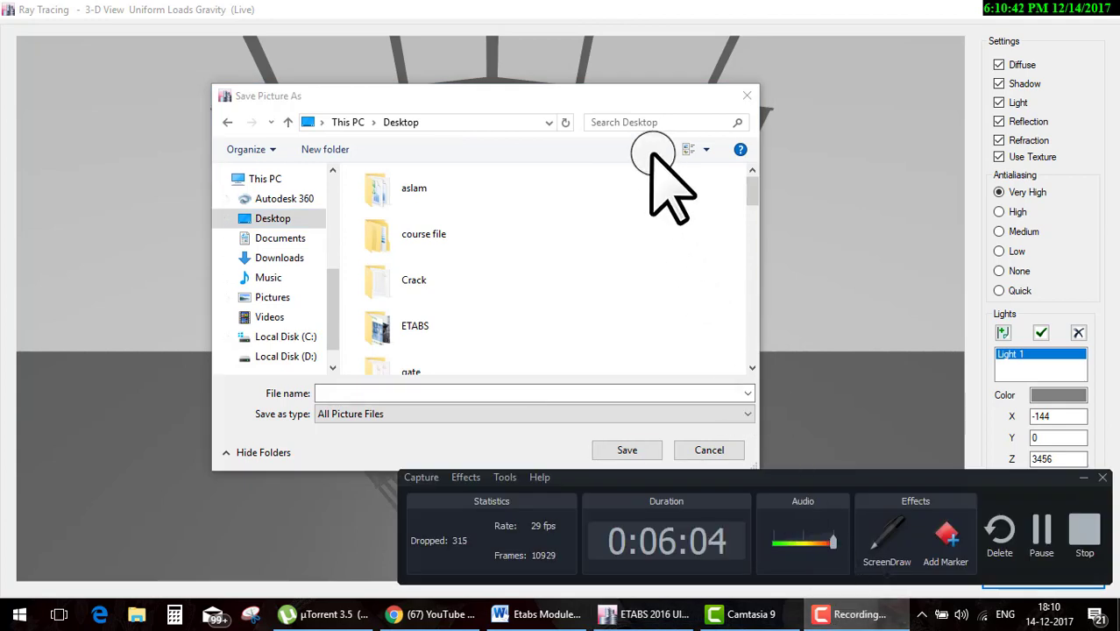
pyautogui.click(589, 96)
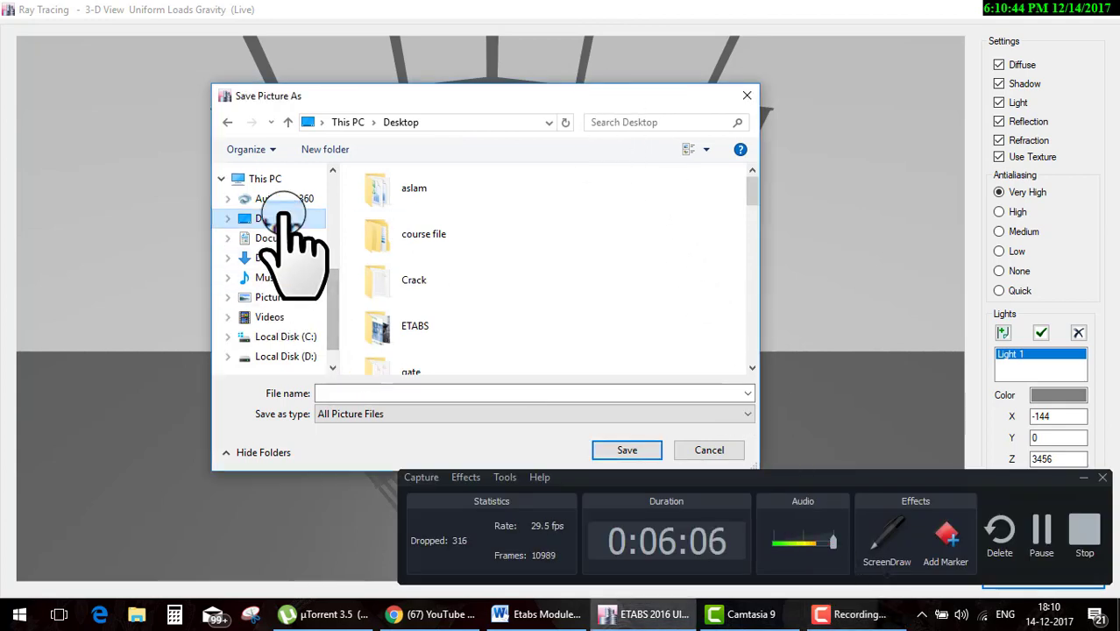
# - Name the image 'render' and save it to the Desktop
pyautogui.click(329, 393)
pyautogui.write('a')
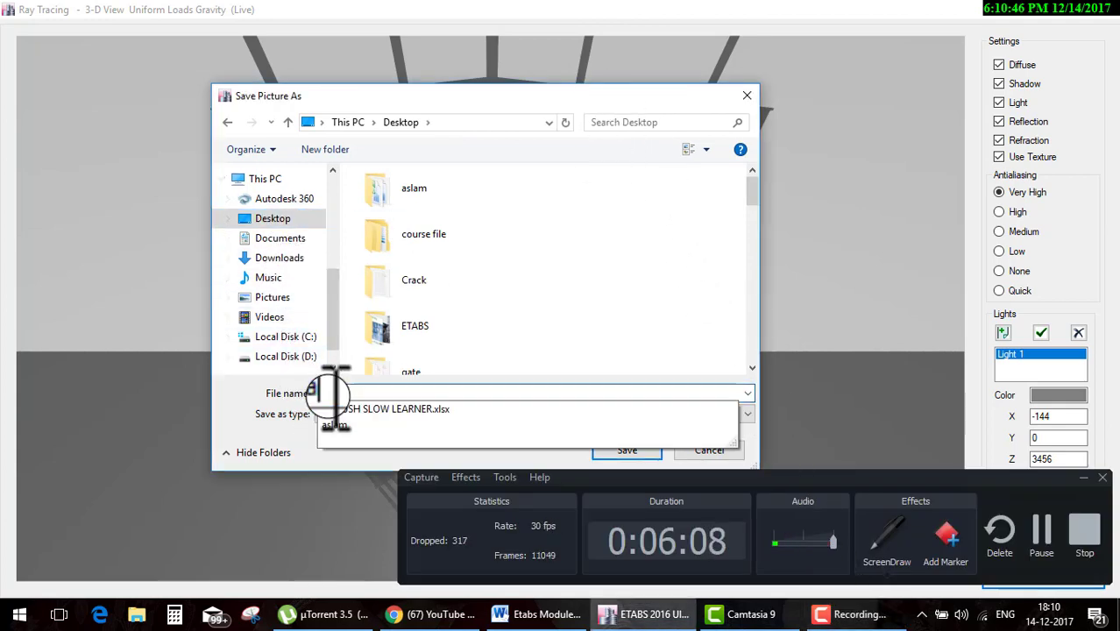
pyautogui.write('re')
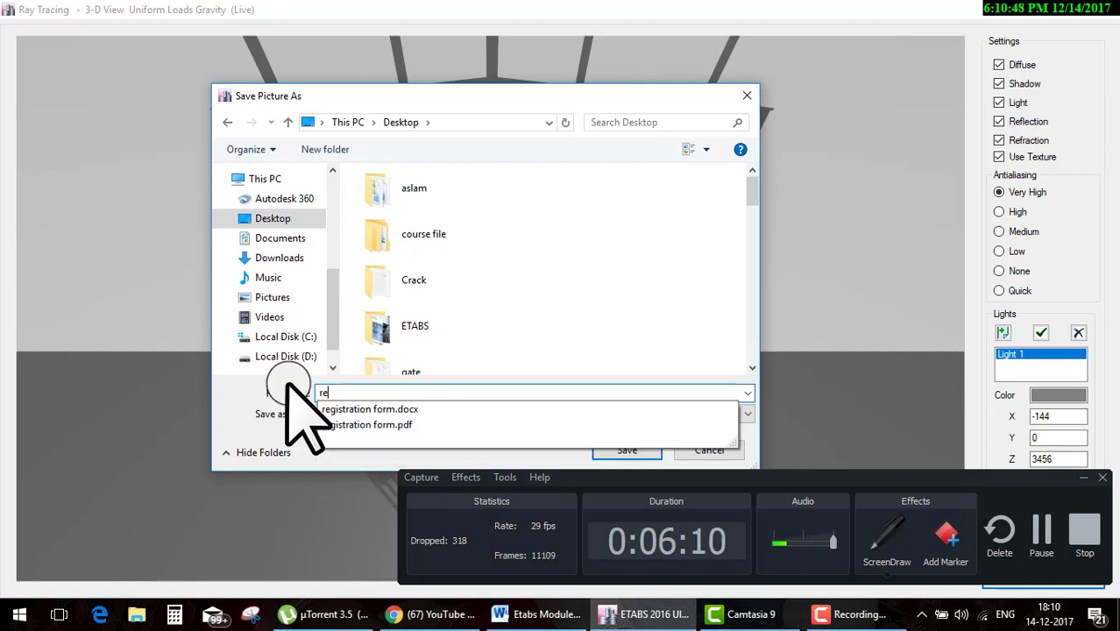
pyautogui.write('nder')
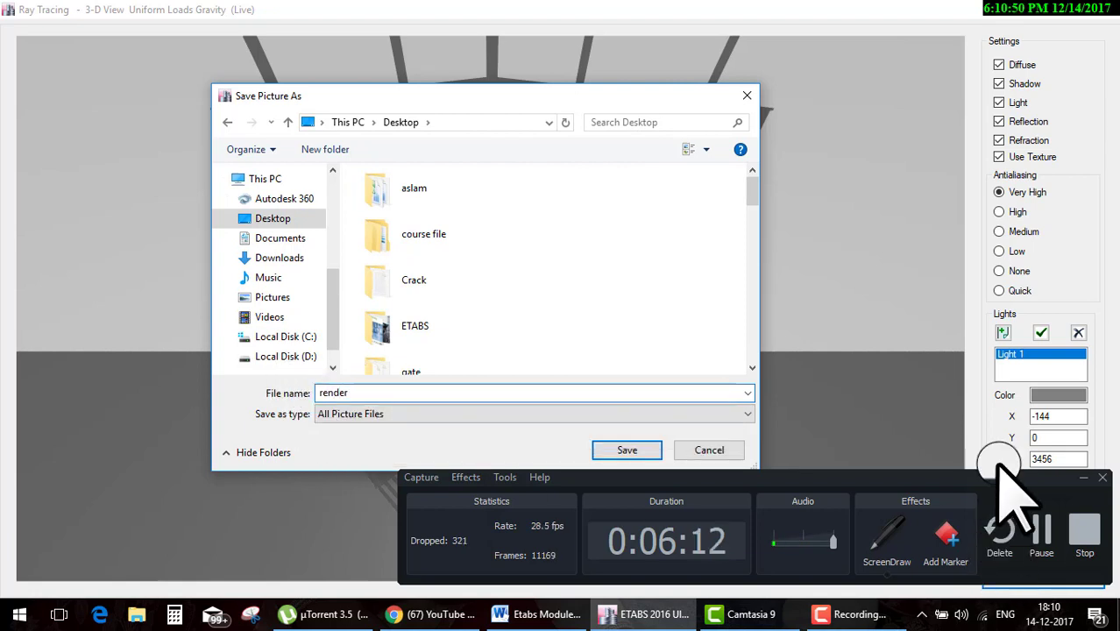
pyautogui.click(1083, 478)
pyautogui.click(629, 449)
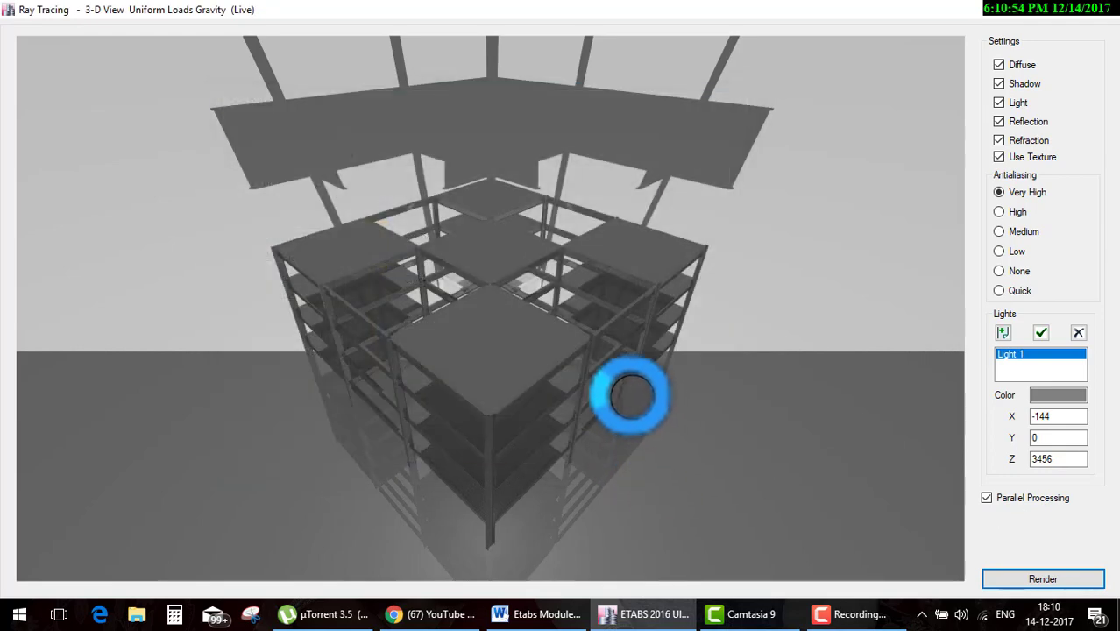
# - Rotate the ray-traced building slightly, then minimize the Ray Tracing window to reveal the desktop
pyautogui.moveTo(569, 463); pyautogui.dragTo(560, 429)
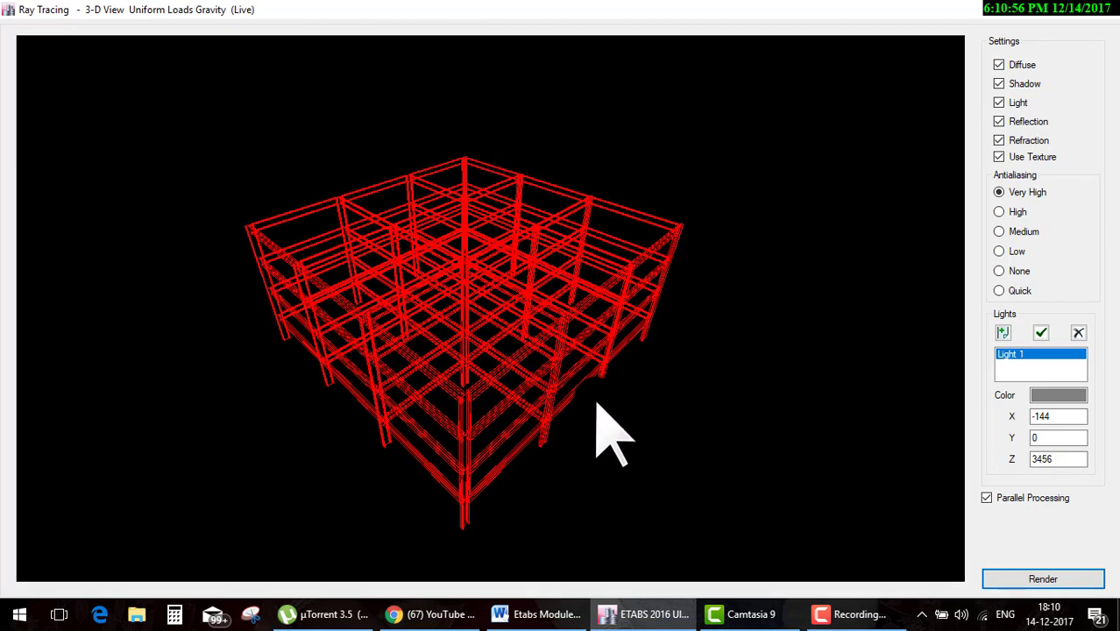
pyautogui.moveTo(559, 337)
pyautogui.mouseDown()
pyautogui.moveTo(550, 387)
pyautogui.moveTo(730, 436)
pyautogui.mouseUp()
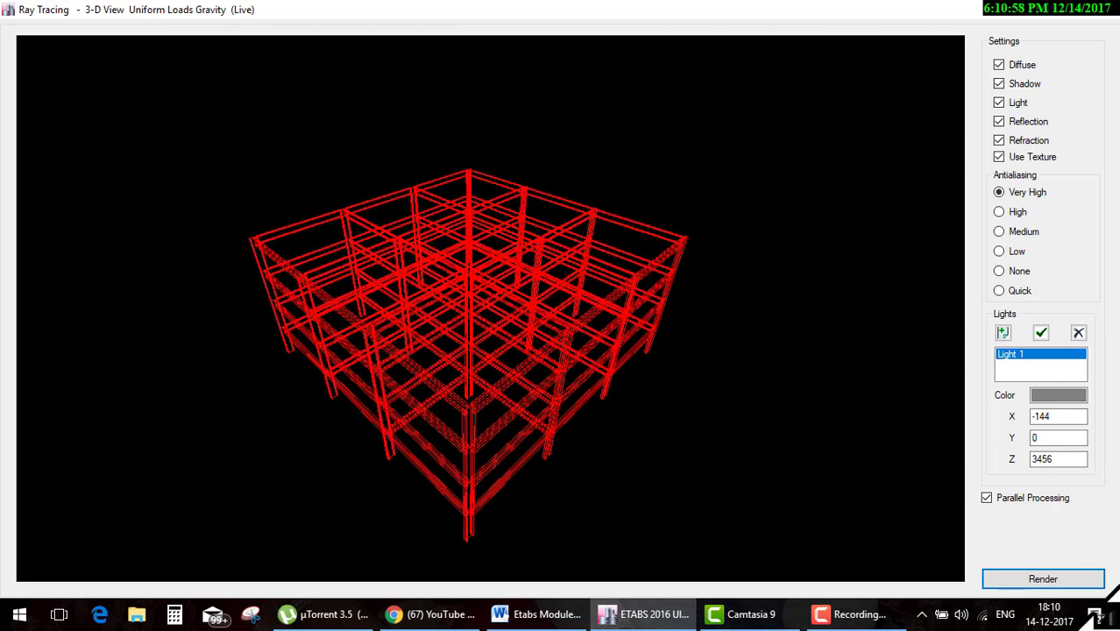
pyautogui.click(1118, 618)
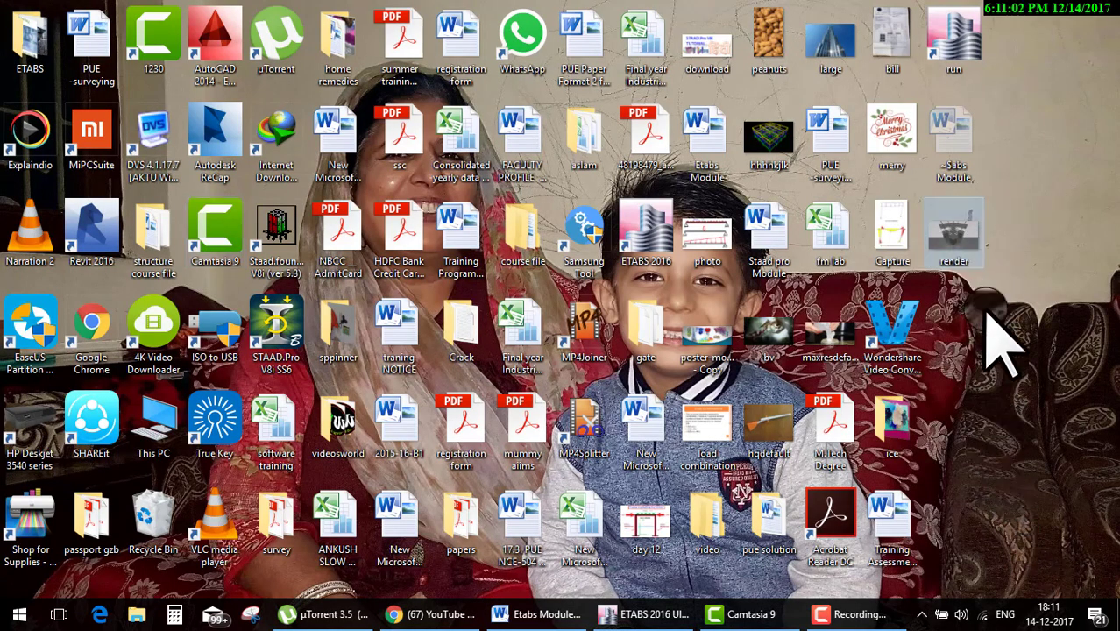
pyautogui.press('super+d')
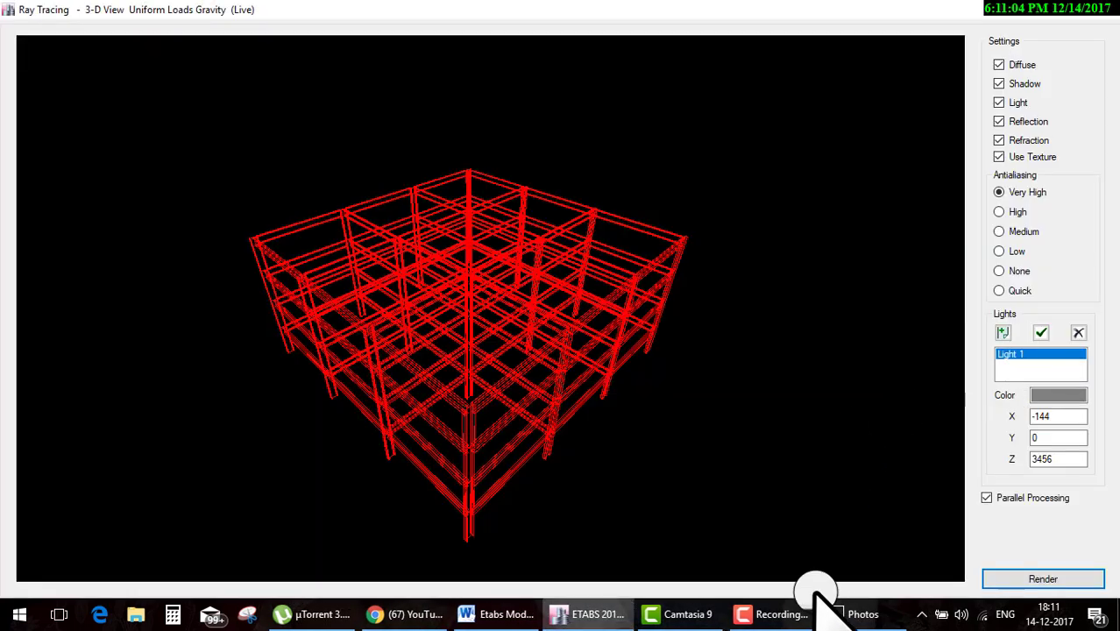
pyautogui.click(819, 609)
pyautogui.click(712, 67)
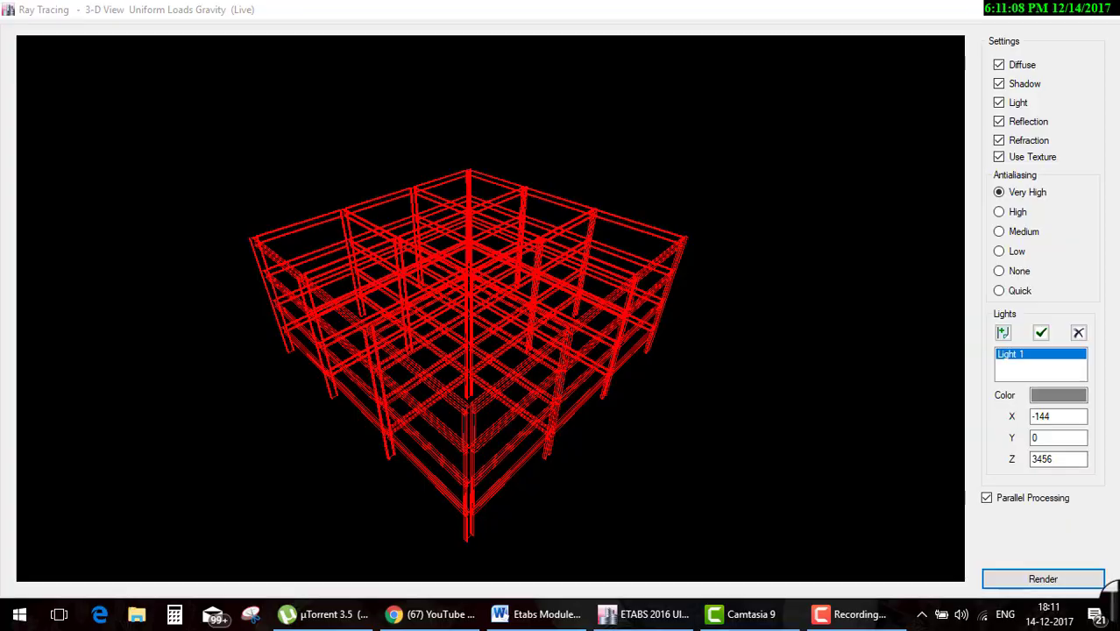
pyautogui.click(1116, 617)
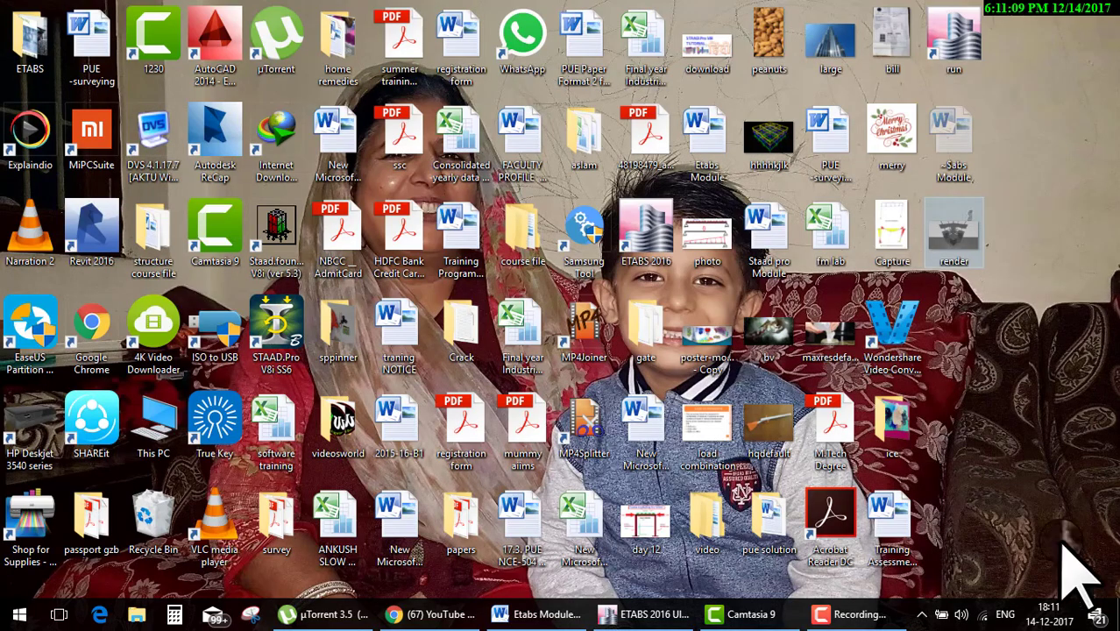
# - Open the desktop's render image with Open with in Picasa Photo Viewer
pyautogui.rightClick(938, 217)
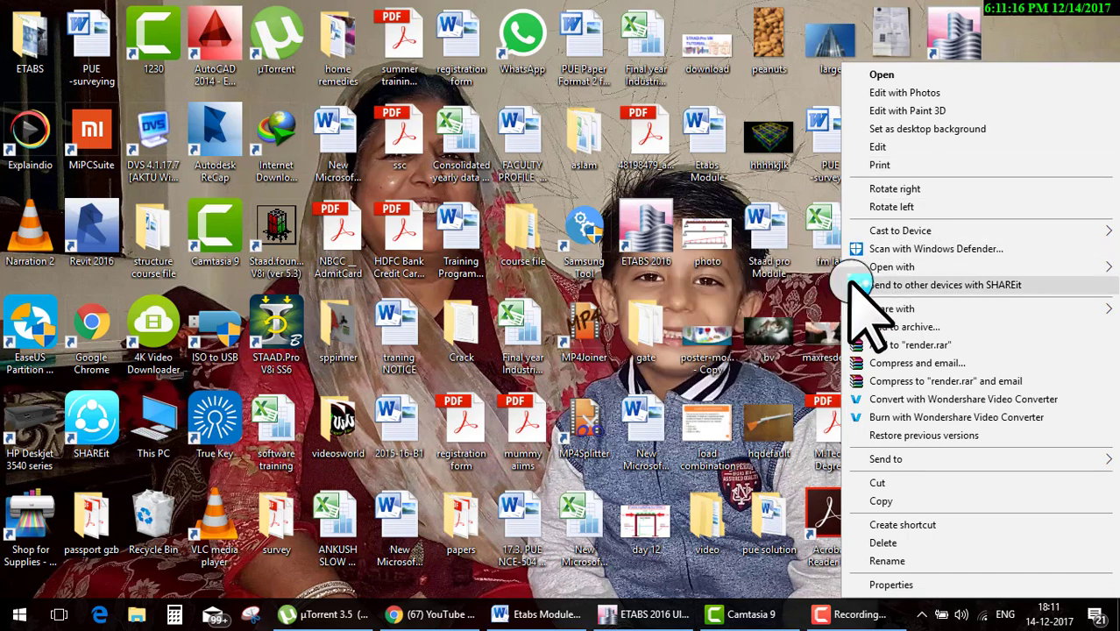
pyautogui.moveTo(892, 266)
pyautogui.click(702, 356)
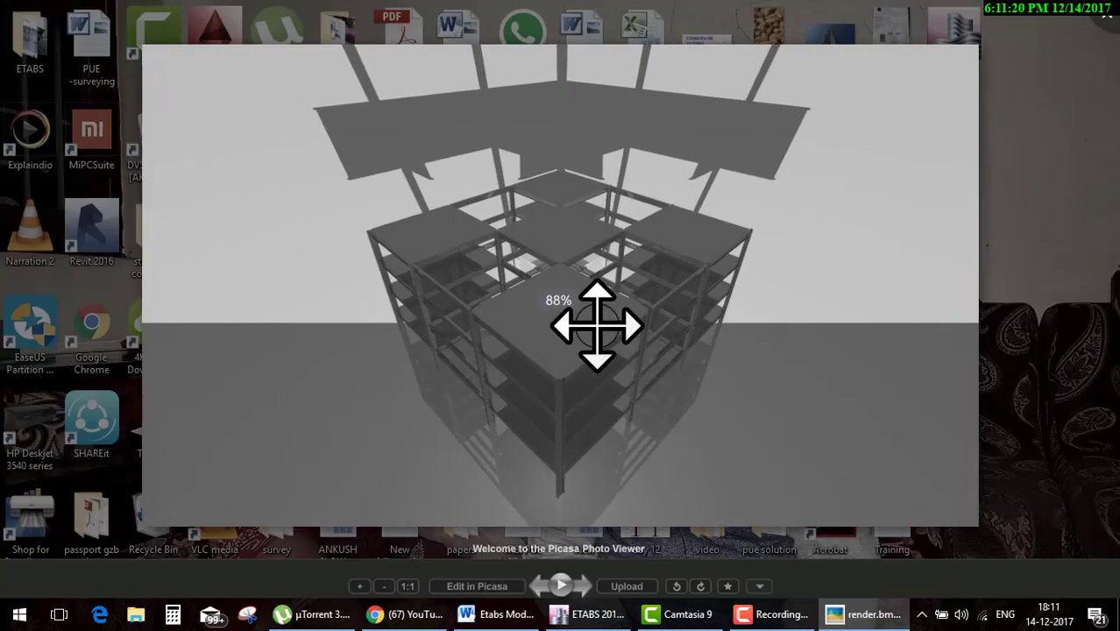
# - Zoom into render.bmp and pan the enlarged image slightly right
pyautogui.scroll(2, 596, 326)
pyautogui.scroll(2, 610, 335)
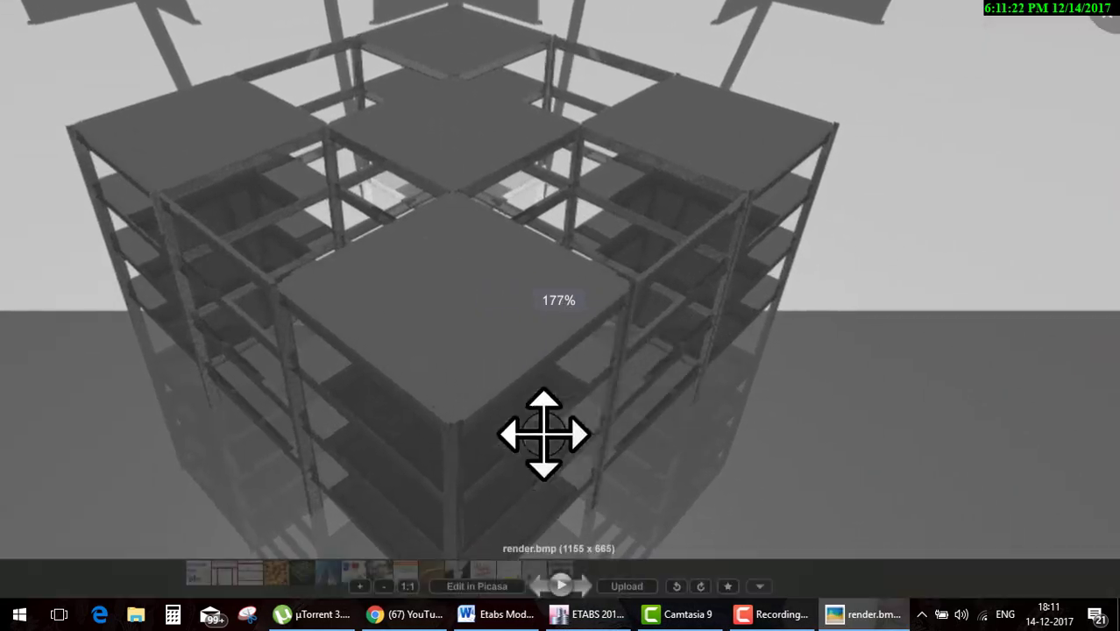
pyautogui.moveTo(437, 430); pyautogui.dragTo(493, 462)
pyautogui.scroll(1, 460, 385)
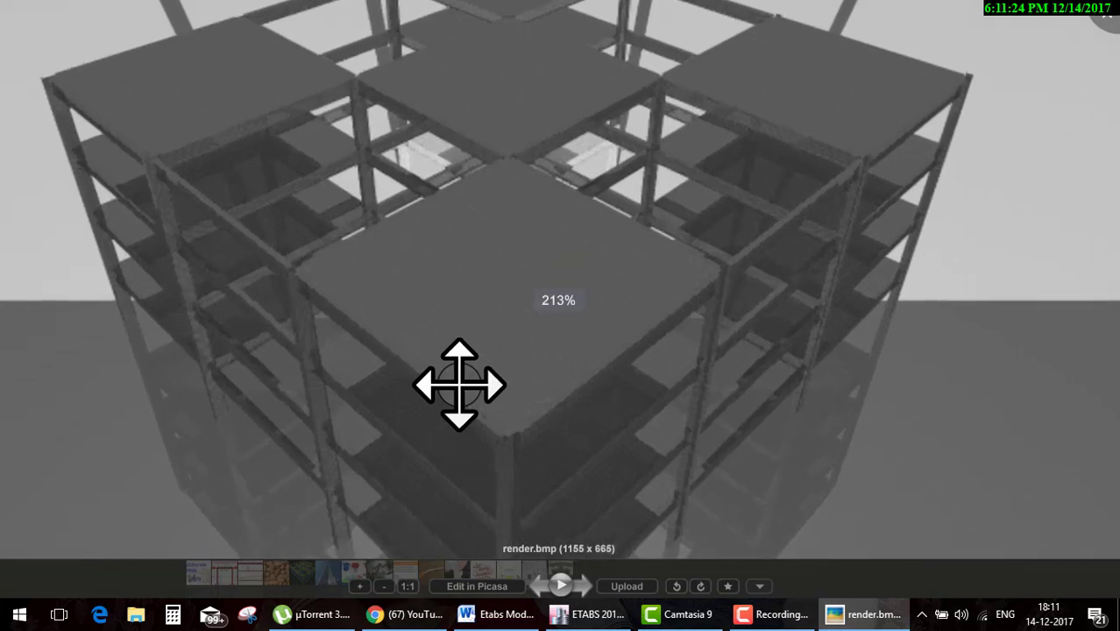
pyautogui.scroll(1, 475, 382)
pyautogui.scroll(2, 484, 388)
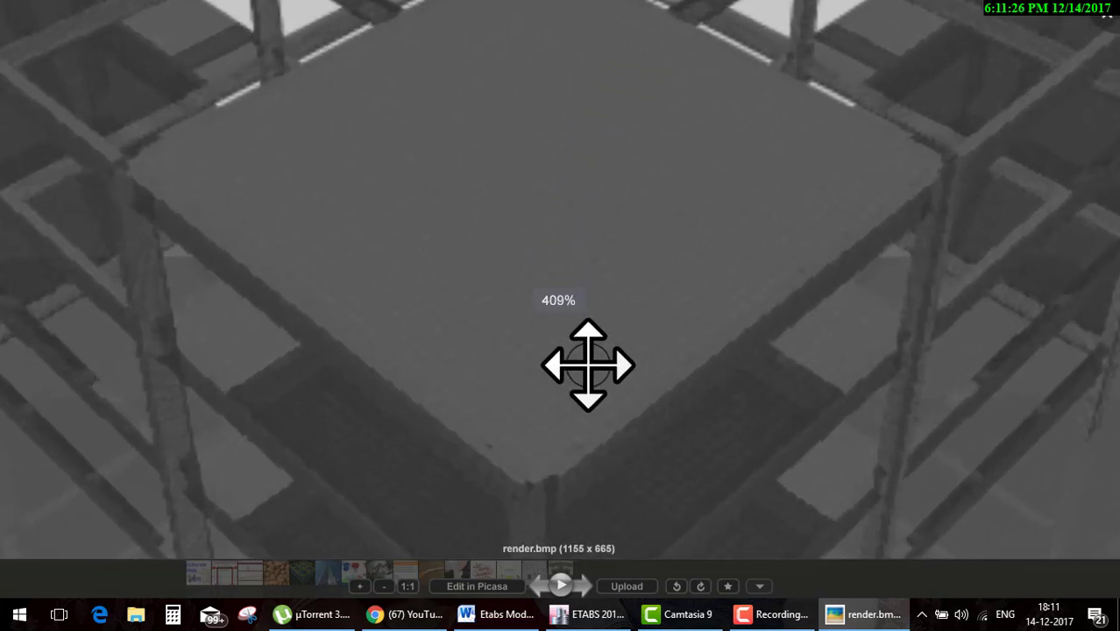
# - Zoom back out, shift the render around, then bring Camtasia 9 forward
pyautogui.scroll(-2, 600, 361)
pyautogui.scroll(-2, 613, 360)
pyautogui.scroll(-2, 615, 360)
pyautogui.scroll(-1, 657, 366)
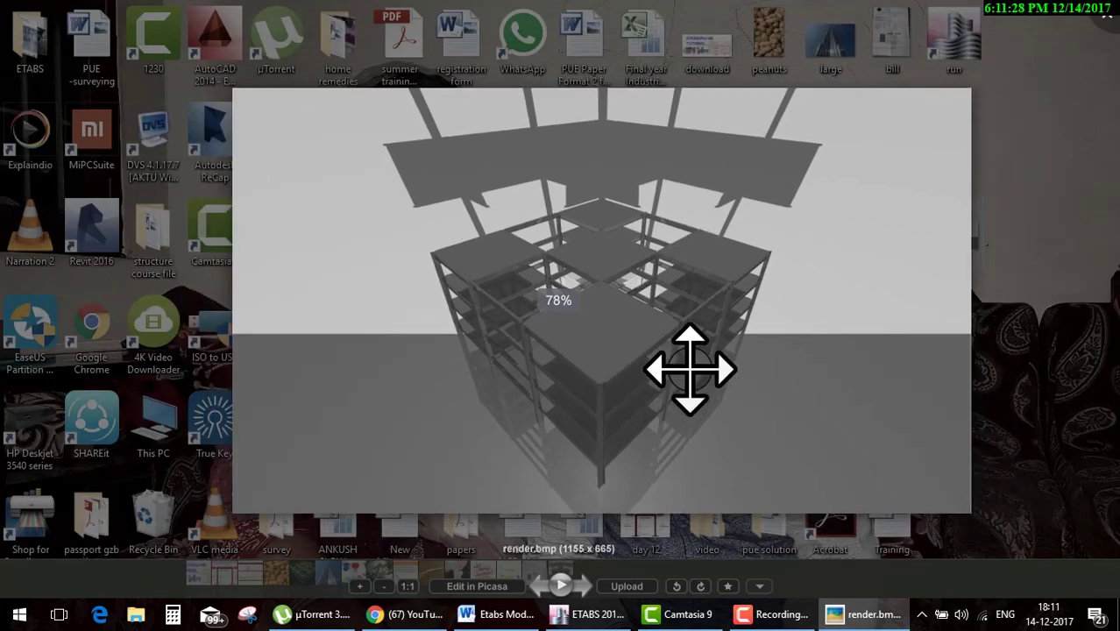
pyautogui.moveTo(733, 372); pyautogui.dragTo(655, 412)
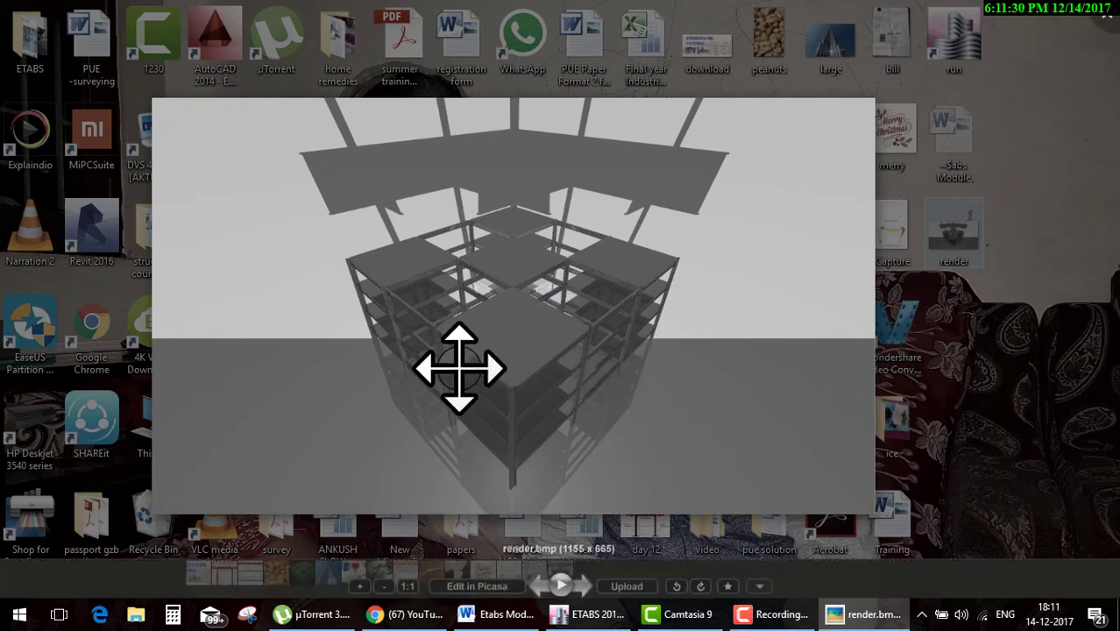
pyautogui.moveTo(477, 374); pyautogui.dragTo(551, 390)
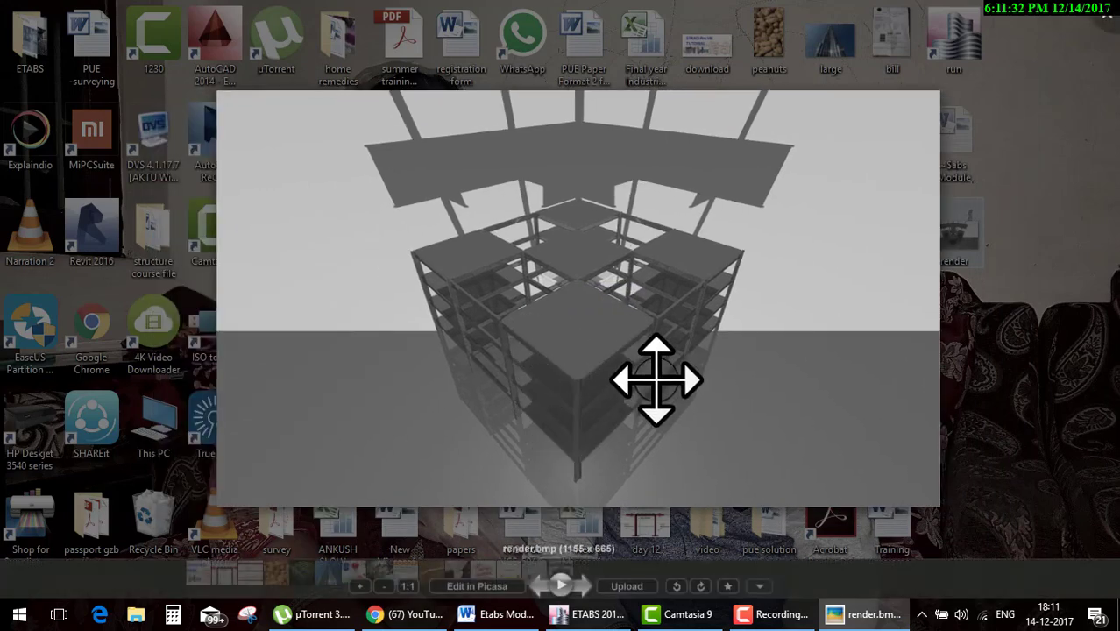
pyautogui.moveTo(649, 391); pyautogui.dragTo(605, 457)
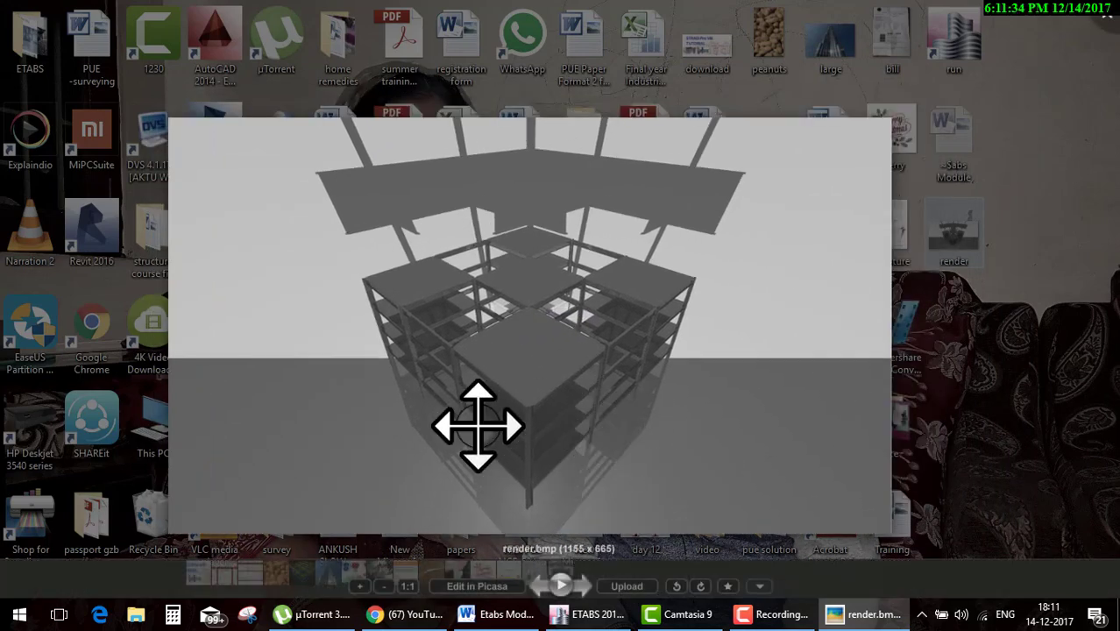
pyautogui.scroll(1, 482, 421)
pyautogui.click(679, 613)
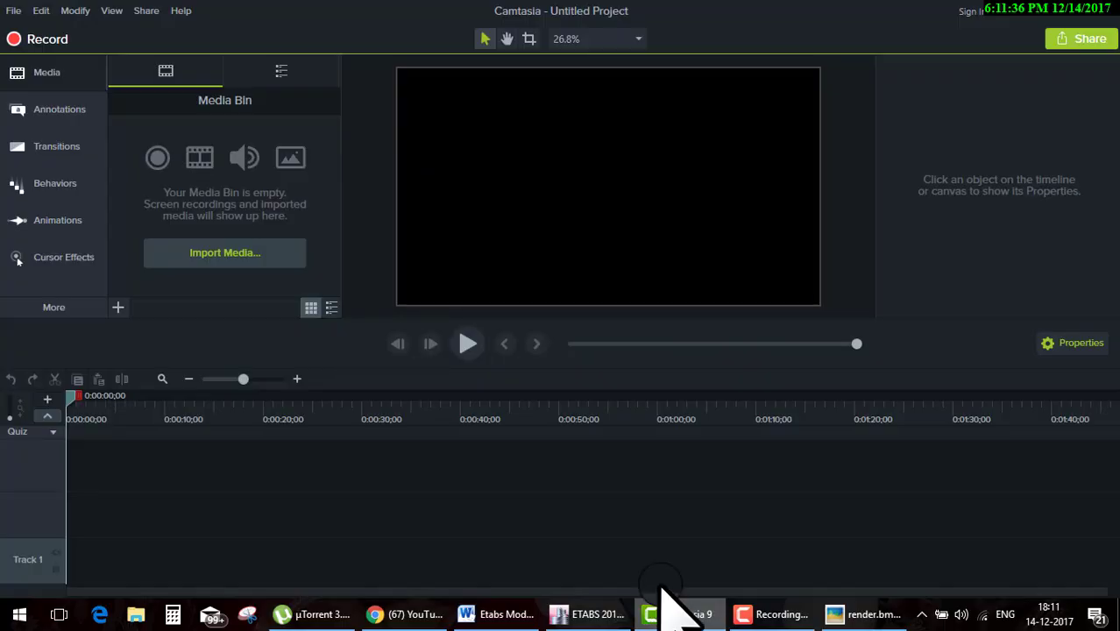
# - Minimize Camtasia 9 so render.bmp in Picasa shows over the Ray Tracing window
pyautogui.click(671, 613)
pyautogui.moveTo(771, 614)
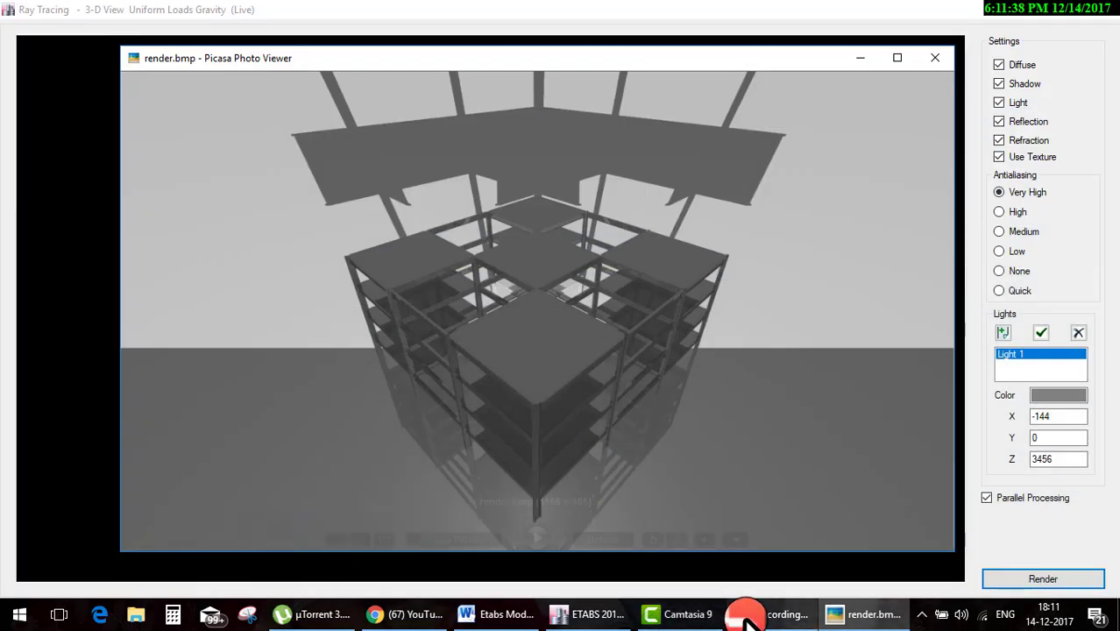